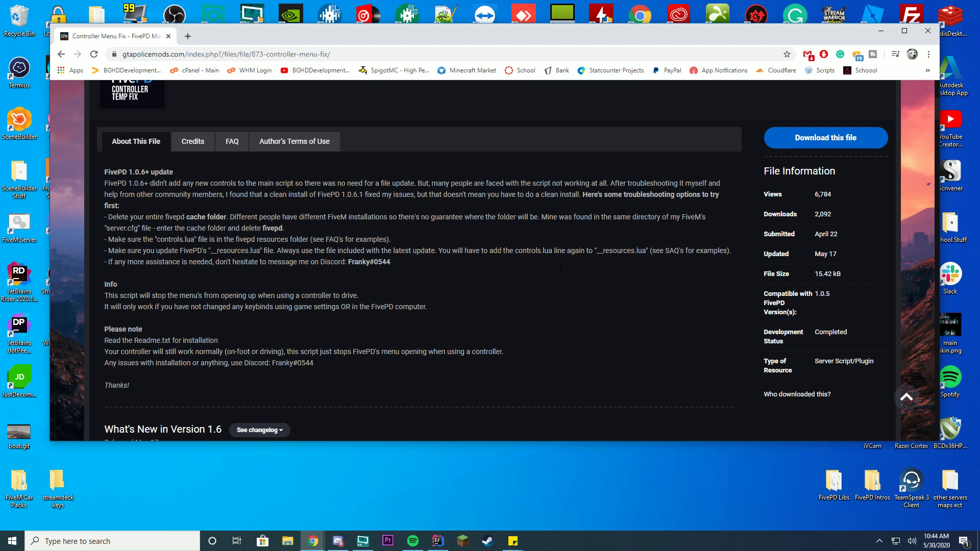
# - Download the FivePD Controller Menu Fix file and open the downloaded zFivePD-Controller archive
pyautogui.click(810, 135)
pyautogui.click(768, 268)
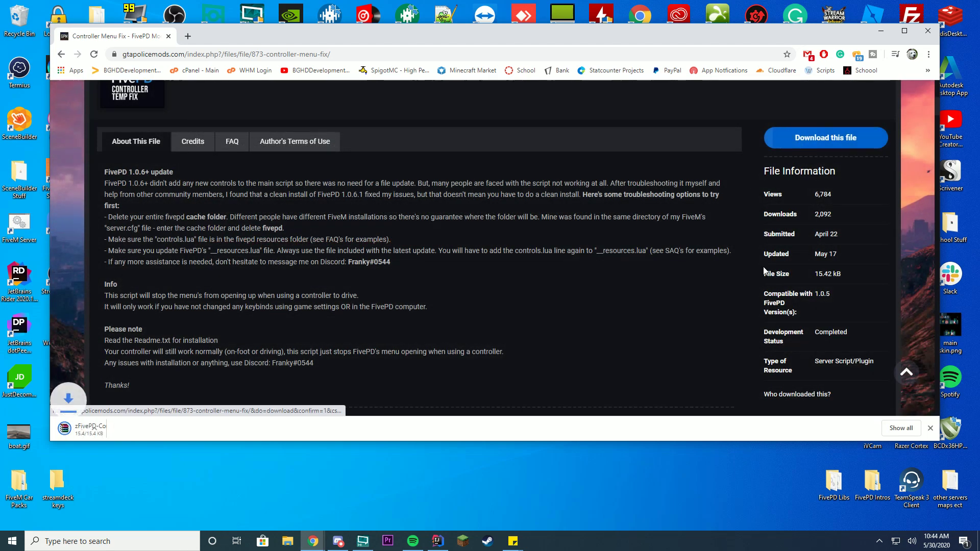
pyautogui.scroll(-1, 648, 262)
pyautogui.scroll(1, 647, 260)
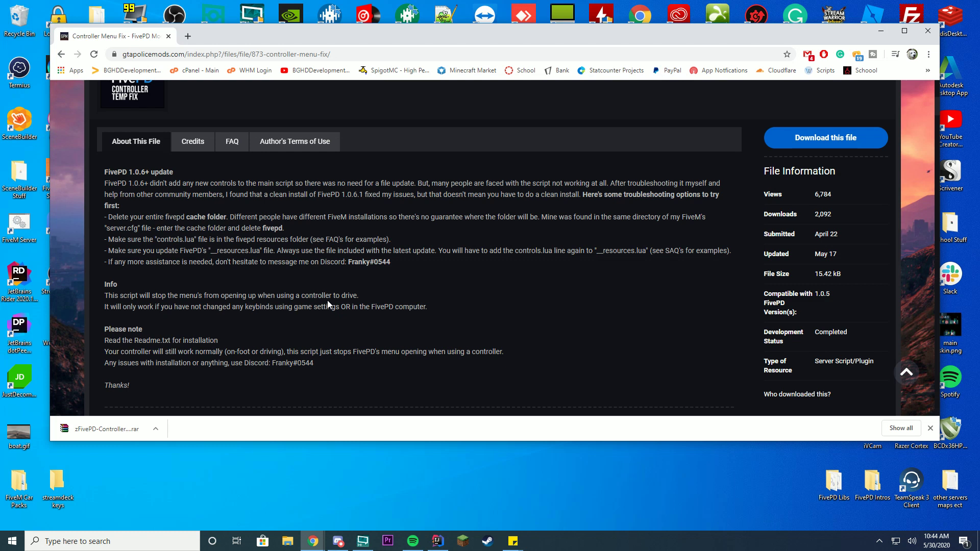
pyautogui.click(90, 424)
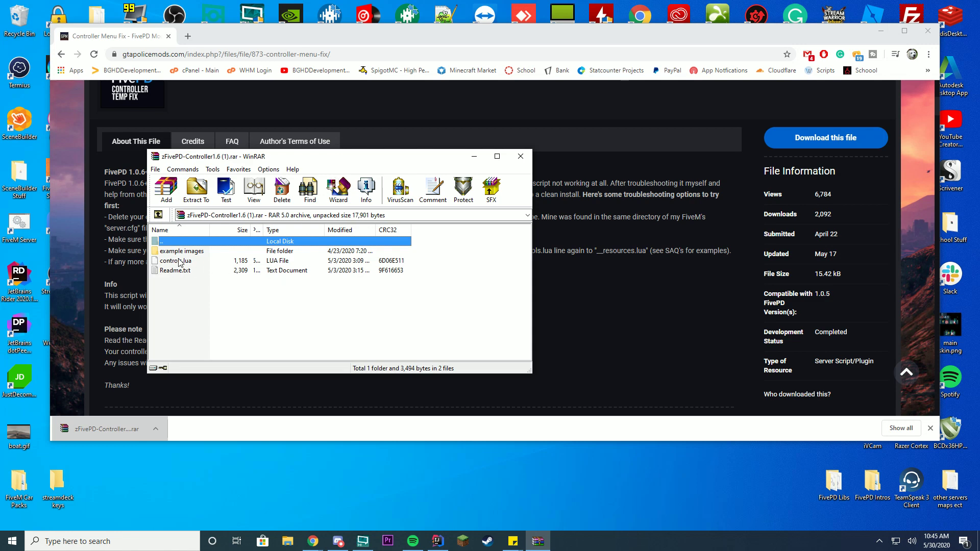
pyautogui.click(880, 31)
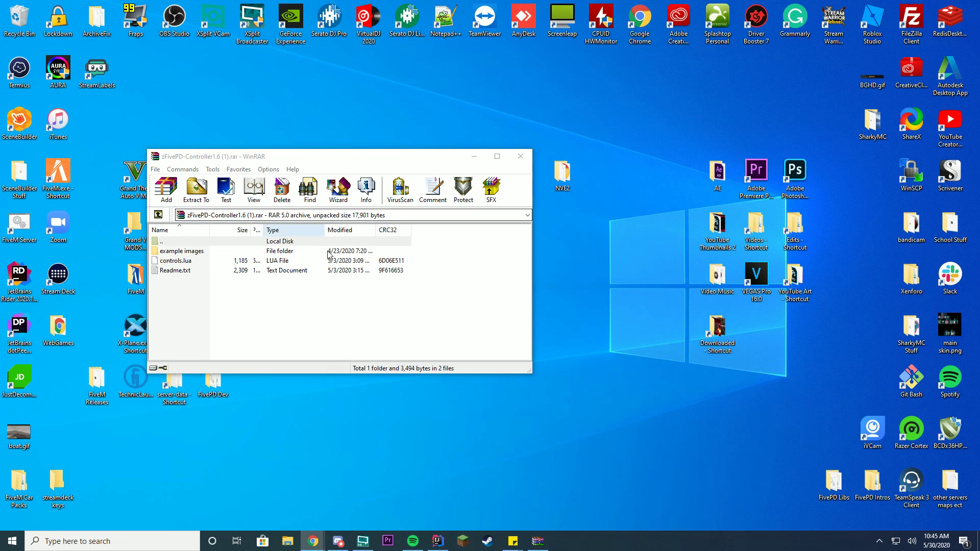
# - Look inside the archive's example images folder and return to the archive root
pyautogui.moveTo(317, 153); pyautogui.dragTo(604, 114)
pyautogui.doubleClick(469, 212)
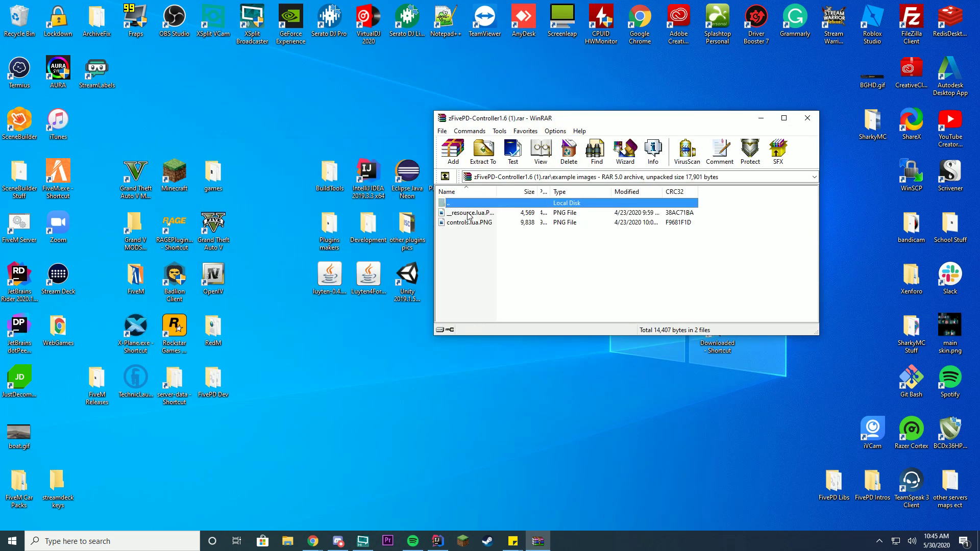
pyautogui.doubleClick(474, 204)
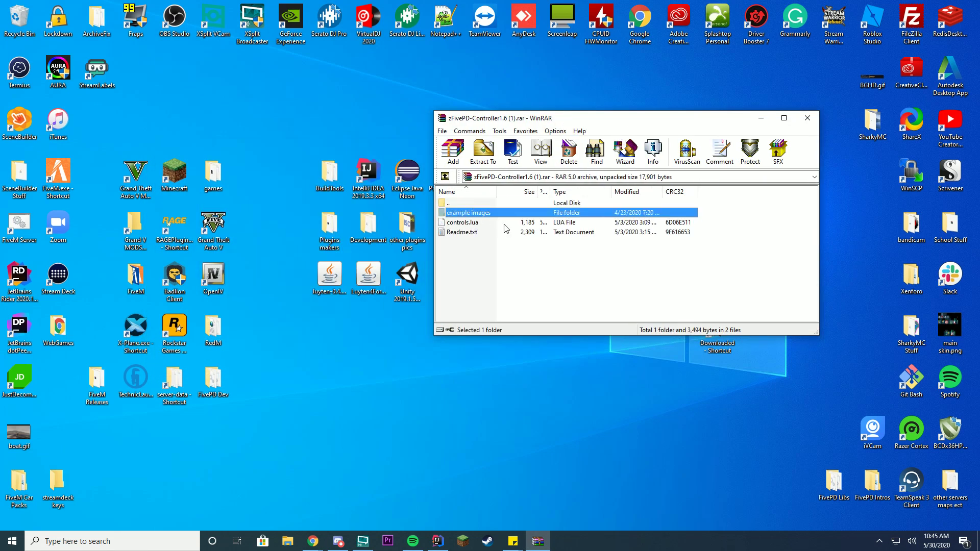
# - Open Readme.txt from the archive and read the installation instructions for controls.lua and __resource.lua
pyautogui.doubleClick(462, 232)
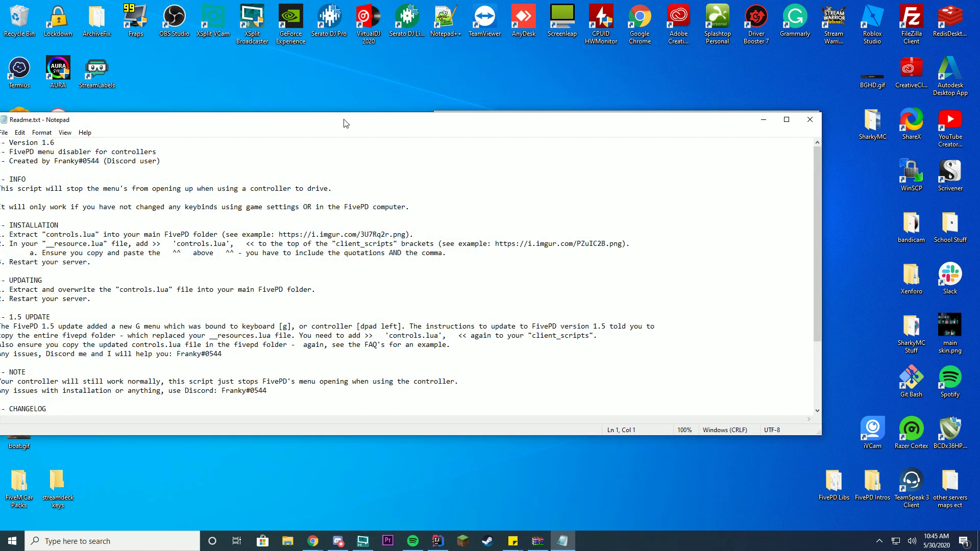
pyautogui.moveTo(354, 119); pyautogui.dragTo(458, 77)
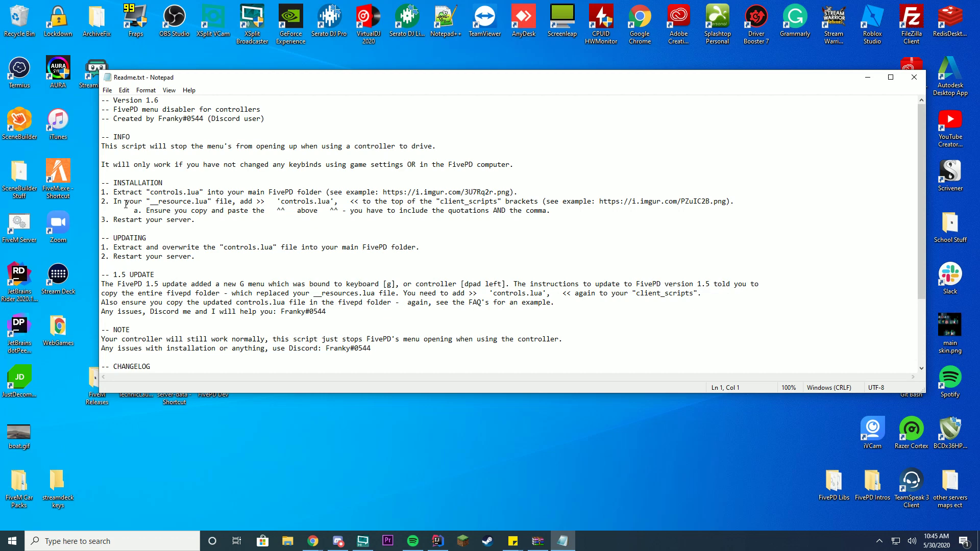
pyautogui.moveTo(132, 194); pyautogui.dragTo(520, 194)
pyautogui.moveTo(158, 202); pyautogui.dragTo(522, 203)
pyautogui.click(566, 175)
pyautogui.moveTo(452, 202); pyautogui.dragTo(489, 202)
pyautogui.click(489, 174)
pyautogui.moveTo(332, 81); pyautogui.dragTo(979, 65)
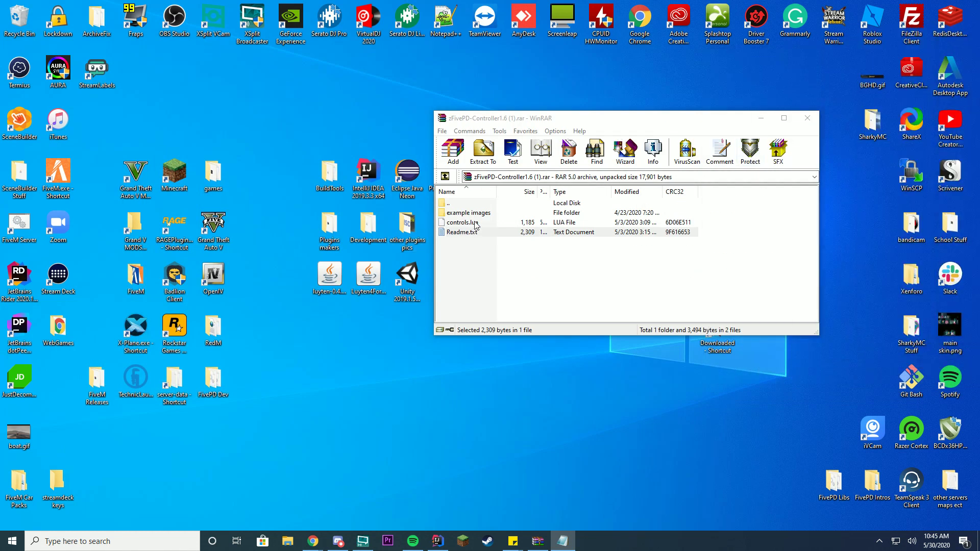
# - Extract controls.lua from the archive into the fivepd folder under server-data\resources
pyautogui.doubleClick(190, 377)
pyautogui.moveTo(495, 131); pyautogui.dragTo(246, 112)
pyautogui.moveTo(531, 118); pyautogui.dragTo(600, 122)
pyautogui.click(198, 293)
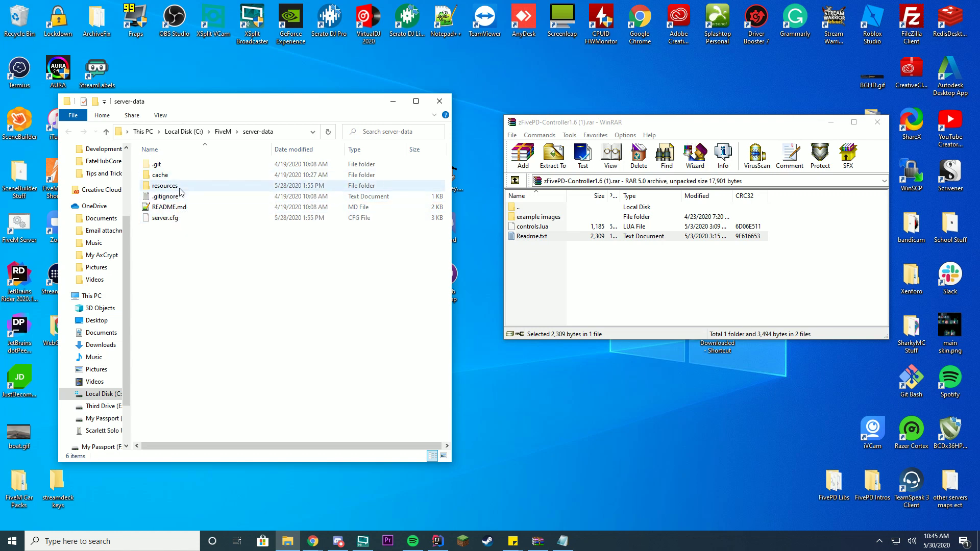
pyautogui.doubleClick(176, 186)
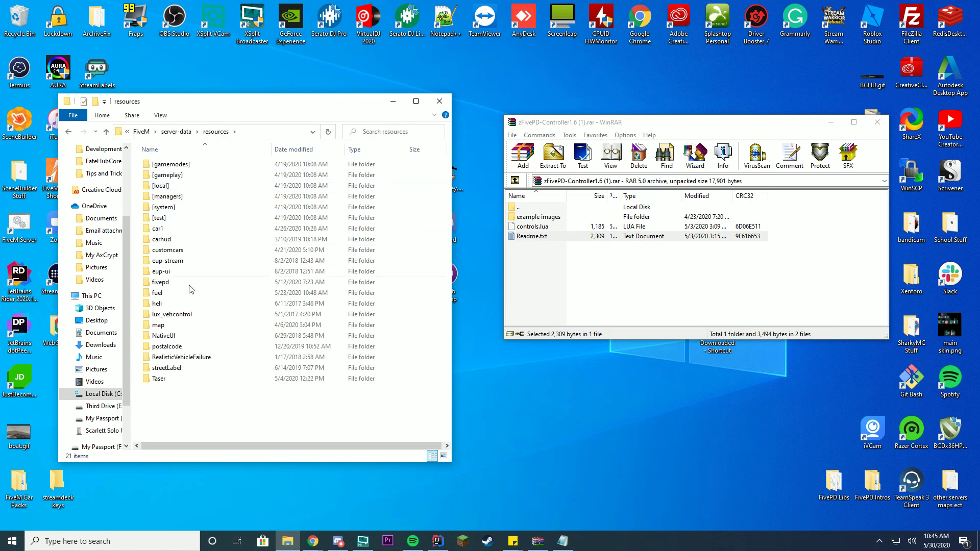
pyautogui.click(172, 284)
pyautogui.doubleClick(173, 285)
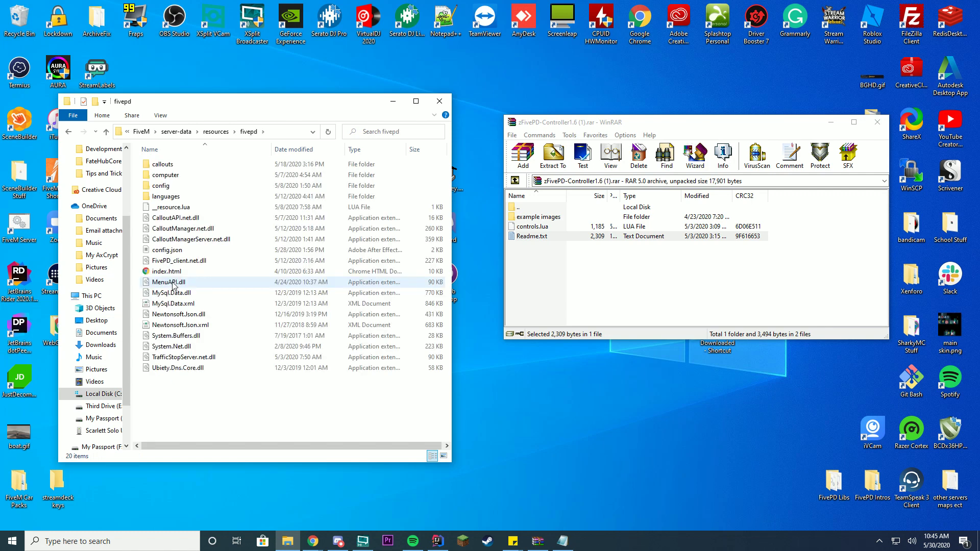
pyautogui.click(535, 229)
pyautogui.moveTo(534, 233); pyautogui.dragTo(255, 401)
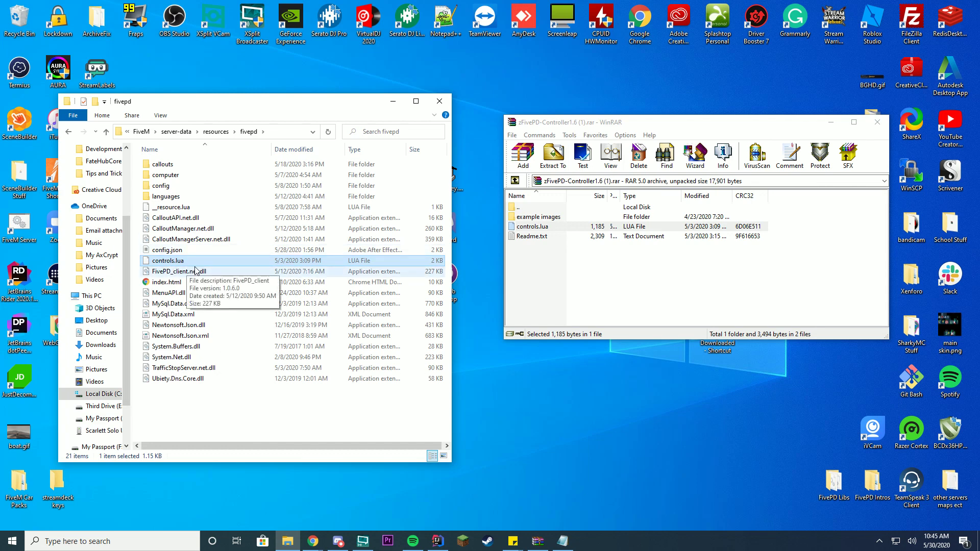
# - Open __resource.lua from the fivepd folder for editing in Notepad++
pyautogui.click(176, 210)
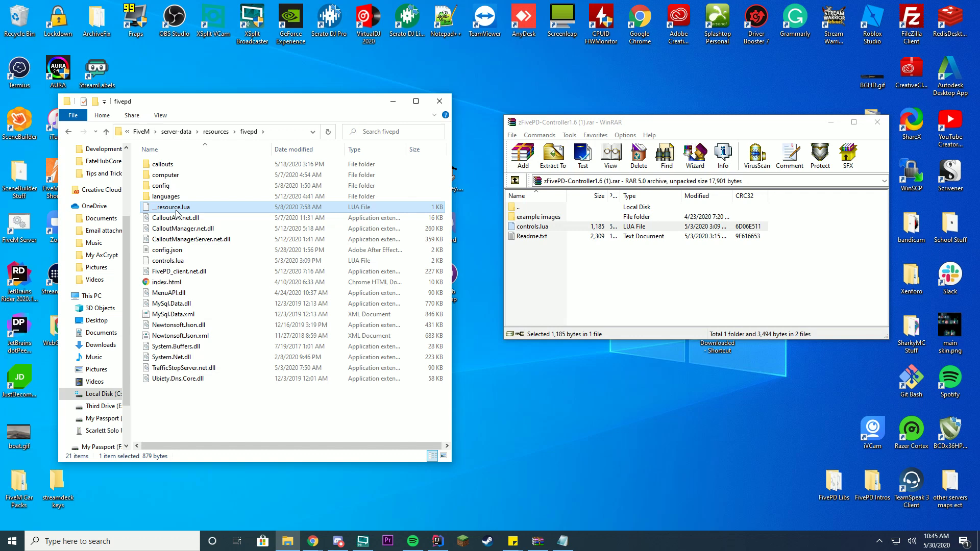
pyautogui.rightClick(177, 210)
pyautogui.click(101, 254)
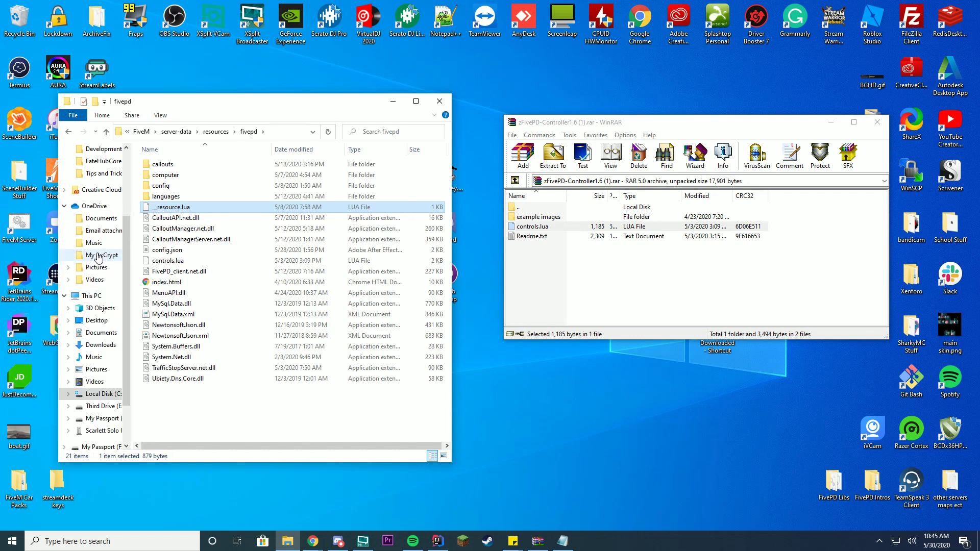
pyautogui.press('Return')
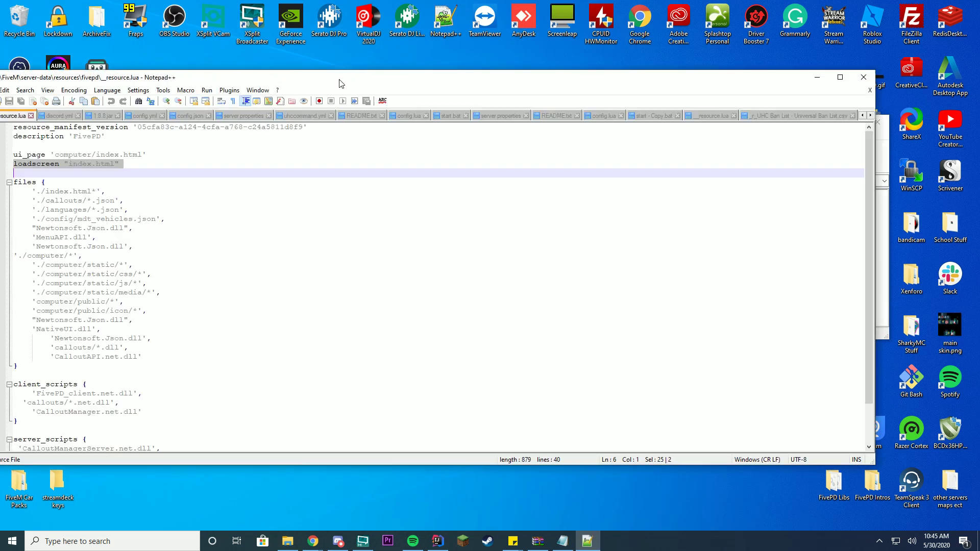
pyautogui.moveTo(340, 81); pyautogui.dragTo(390, 65)
pyautogui.click(262, 151)
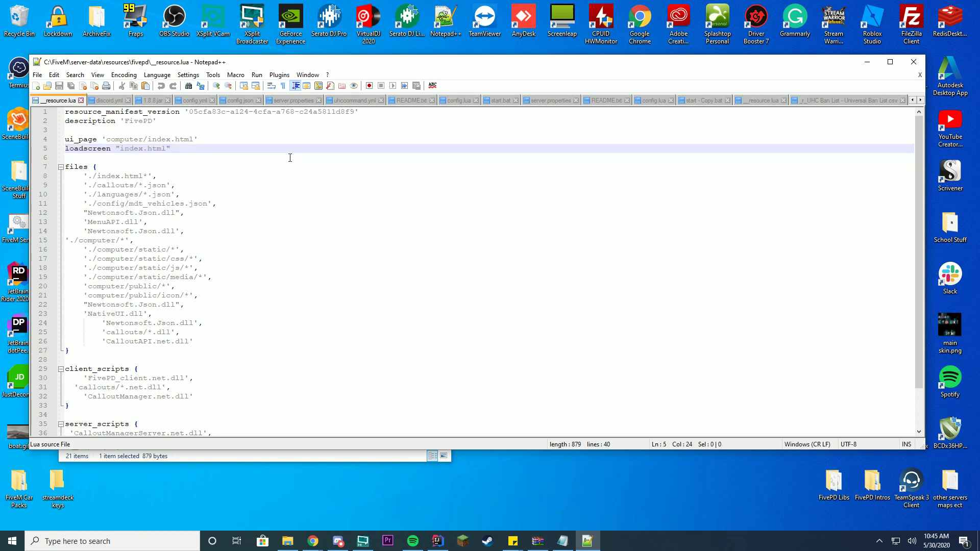
# - Add 'controls.lua' as a new entry after 'CalloutManager.net.dll', in the client_scripts block, then save and close the file
pyautogui.scroll(-2, 166, 248)
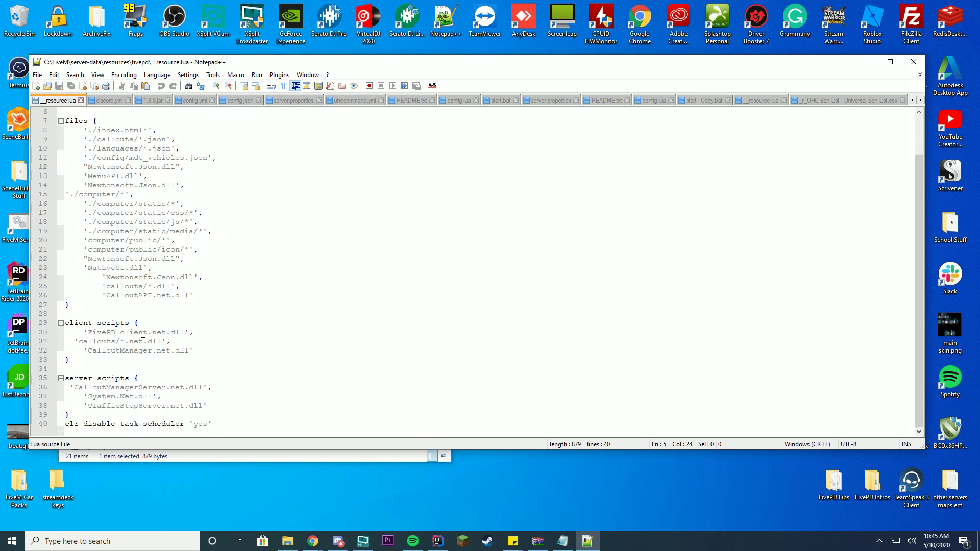
pyautogui.click(216, 344)
pyautogui.click(215, 349)
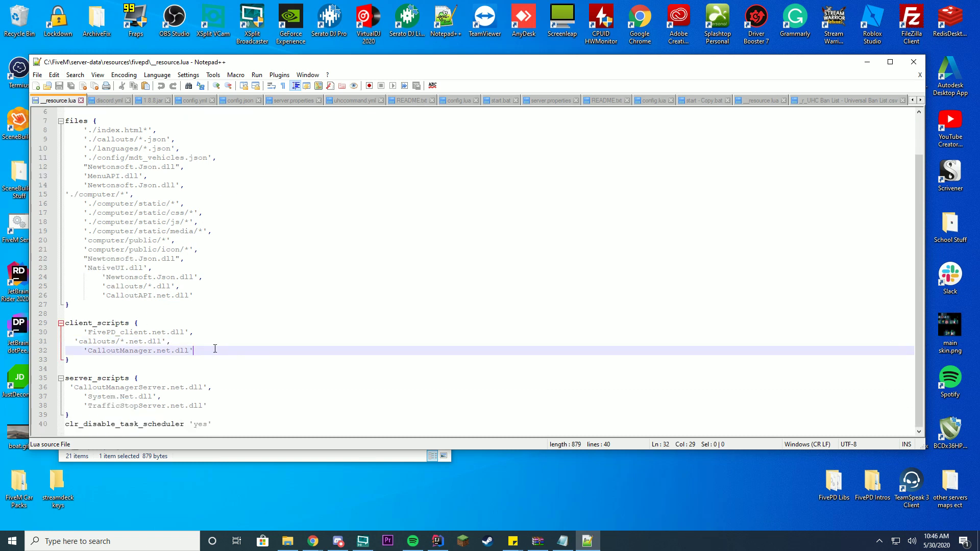
pyautogui.write(',')
pyautogui.press('Return')
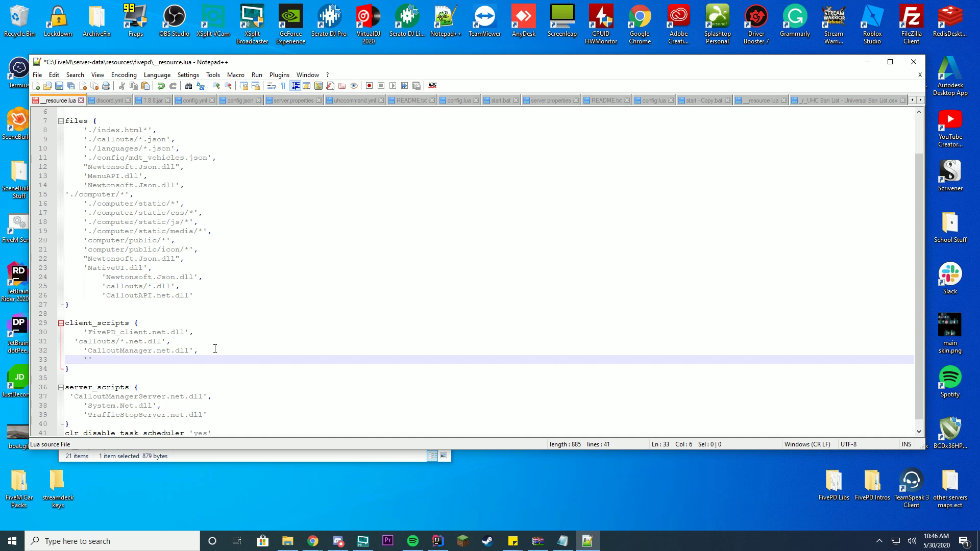
pyautogui.write("'controls.l")
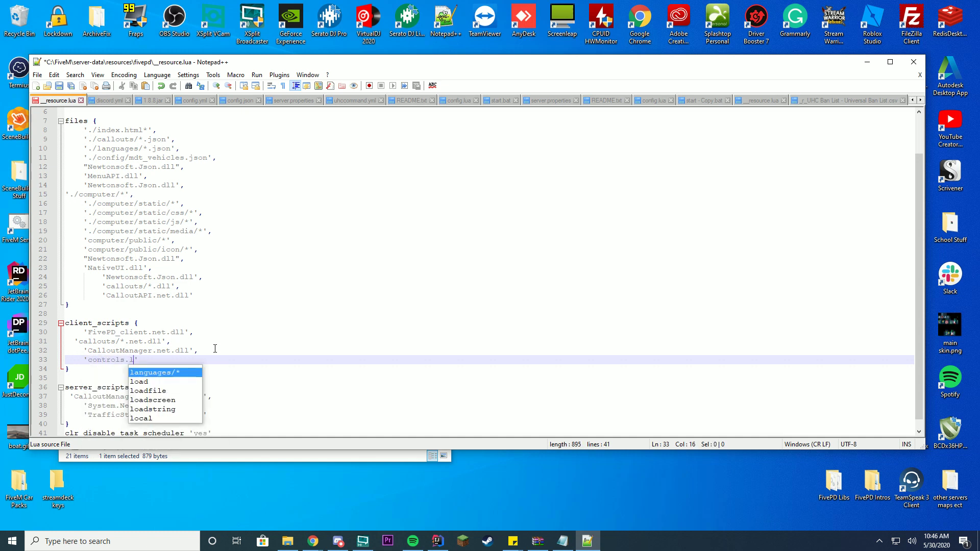
pyautogui.write('ua')
pyautogui.click(216, 350)
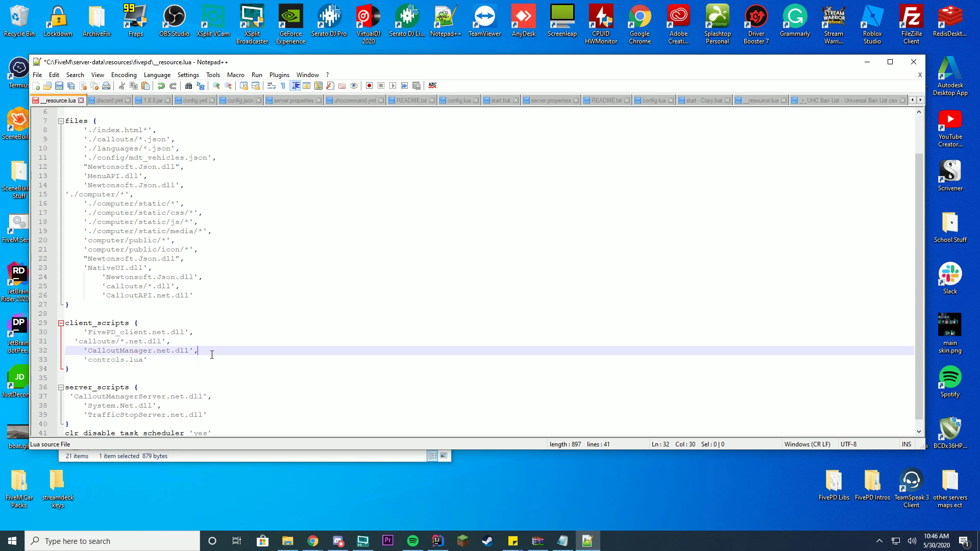
pyautogui.hotkey('ctrl', 's')
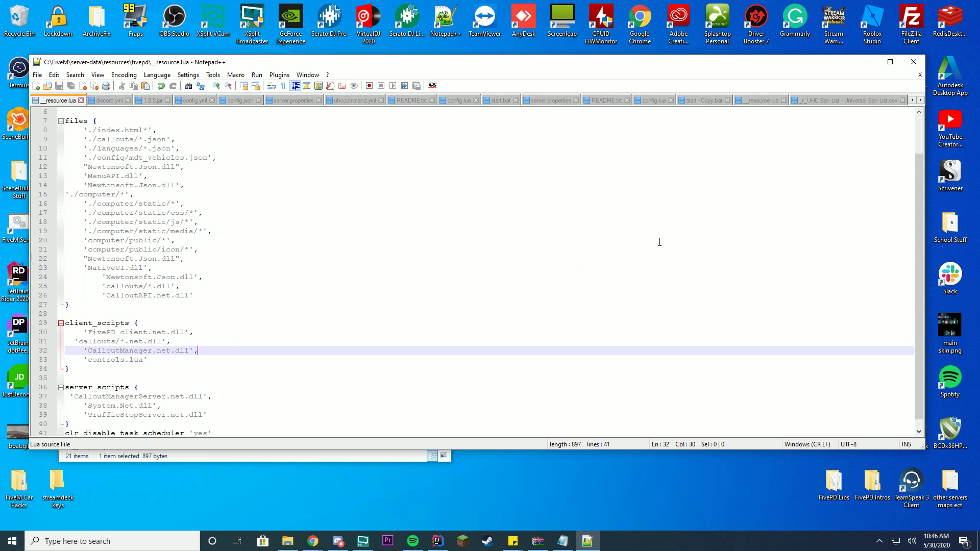
pyautogui.click(909, 62)
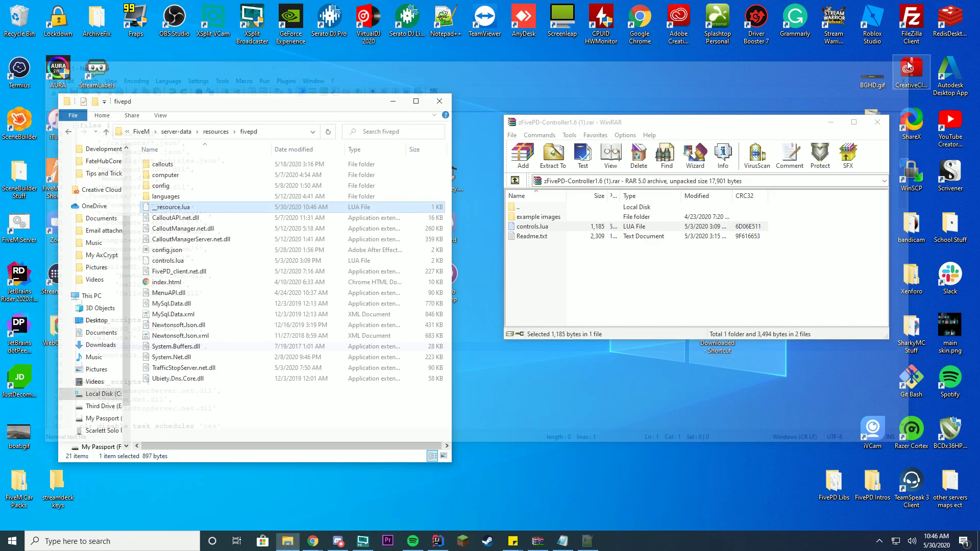
# - Delete the fivepd folder from server-data\cache\files and close the file window
pyautogui.click(216, 132)
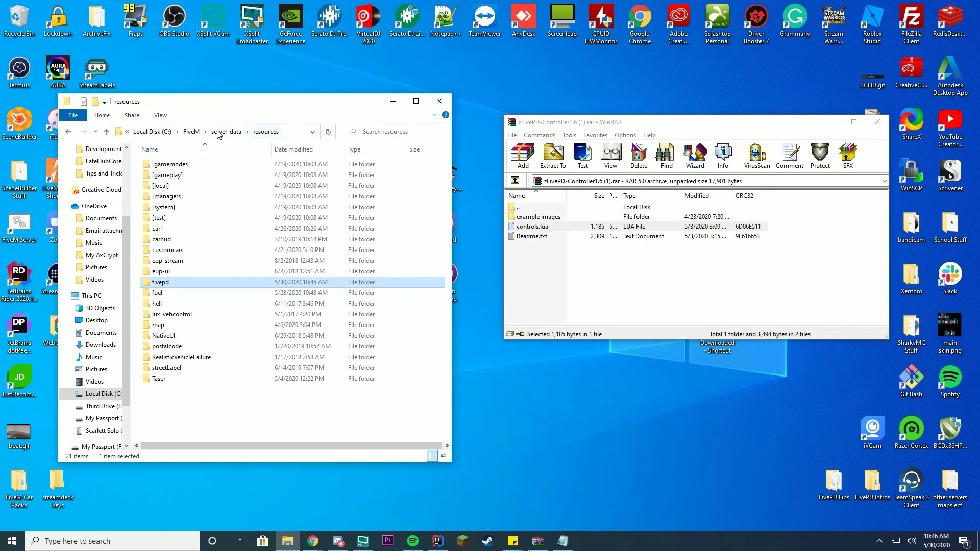
pyautogui.click(176, 132)
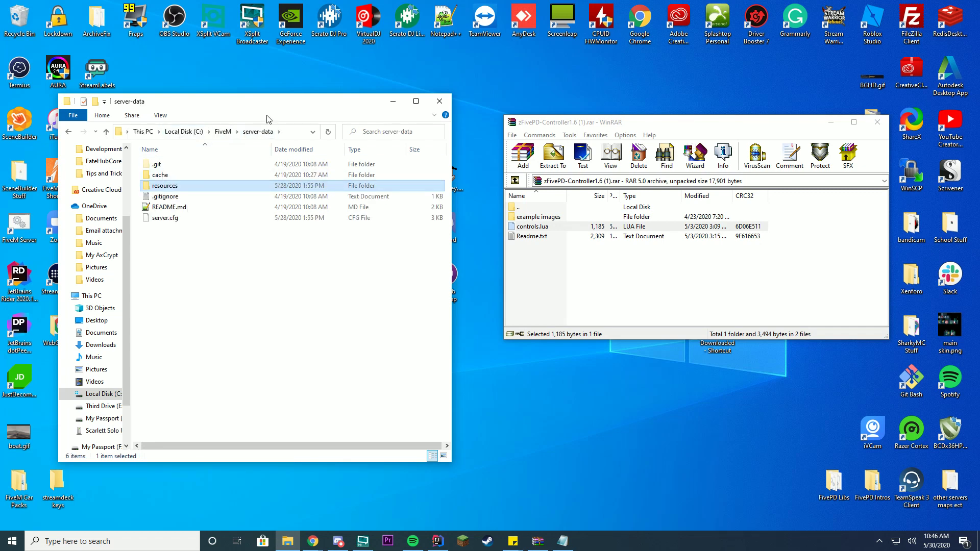
pyautogui.doubleClick(180, 175)
pyautogui.doubleClick(170, 165)
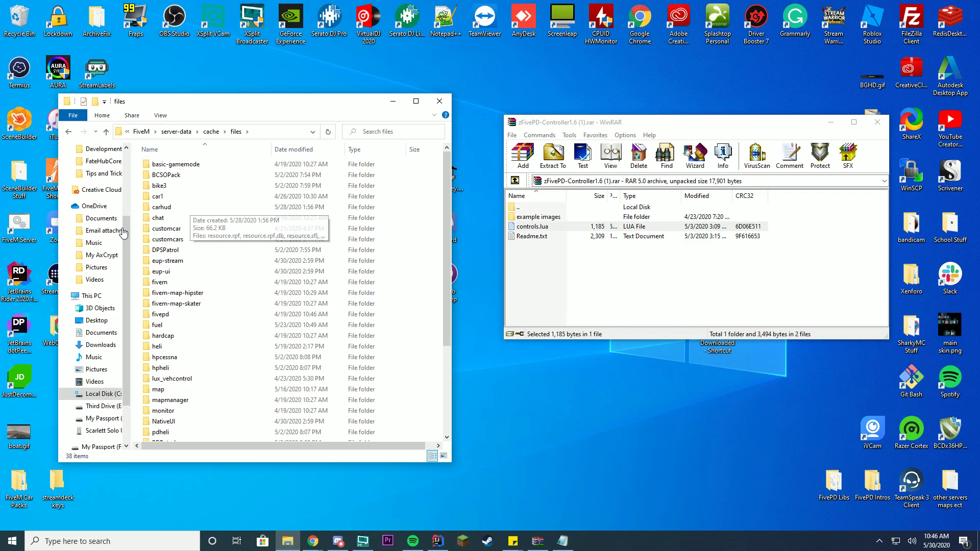
pyautogui.click(211, 131)
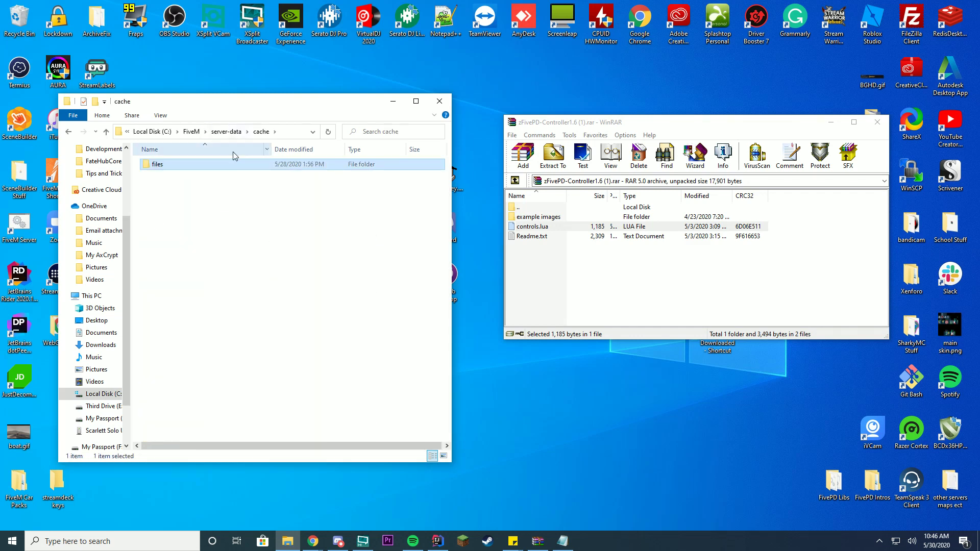
pyautogui.doubleClick(203, 167)
pyautogui.scroll(-5, 258, 301)
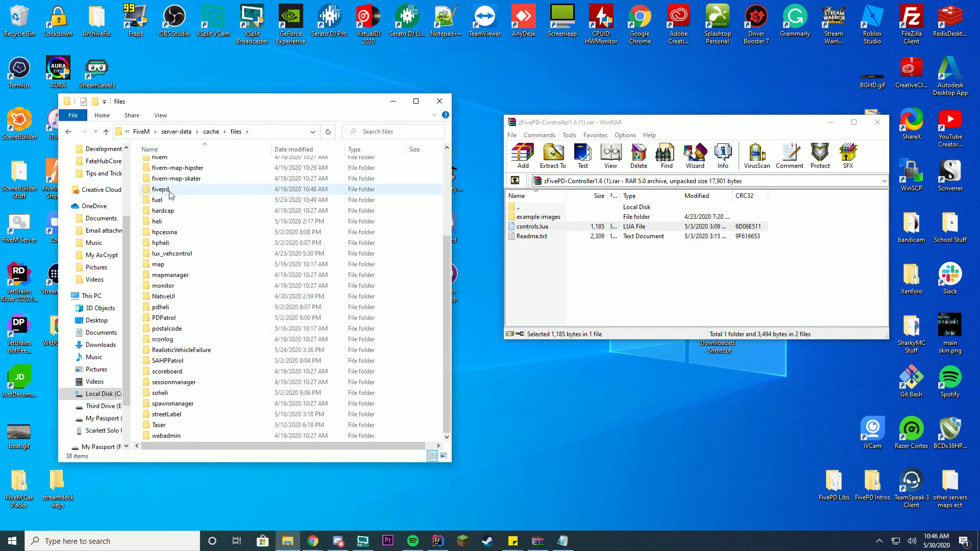
pyautogui.click(169, 191)
pyautogui.press('Delete')
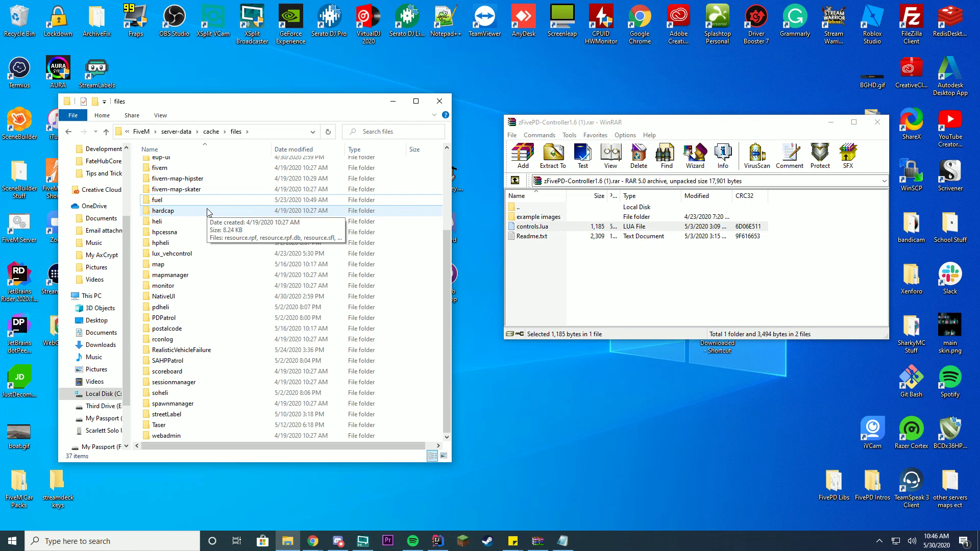
pyautogui.click(440, 102)
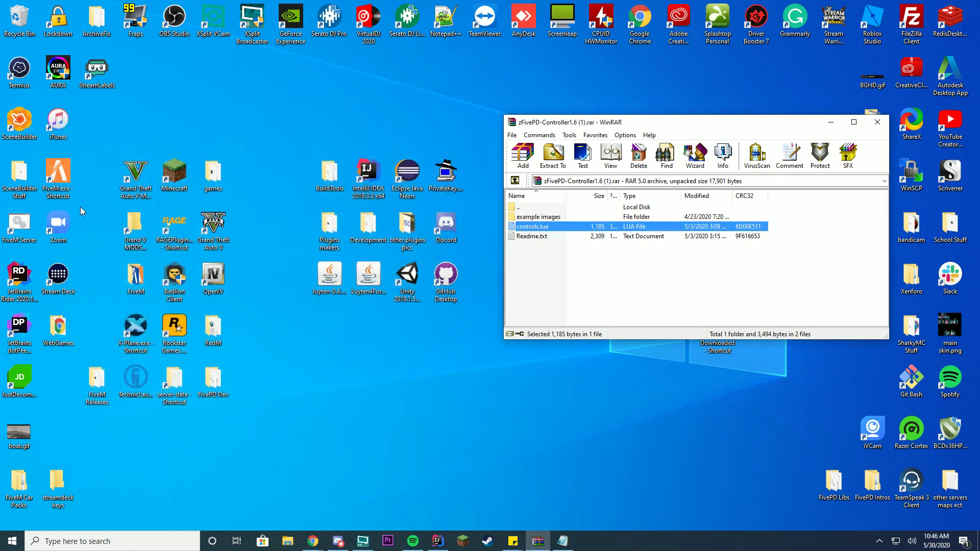
# - Start the FiveM server from the desktop and launch the FiveM client
pyautogui.doubleClick(20, 223)
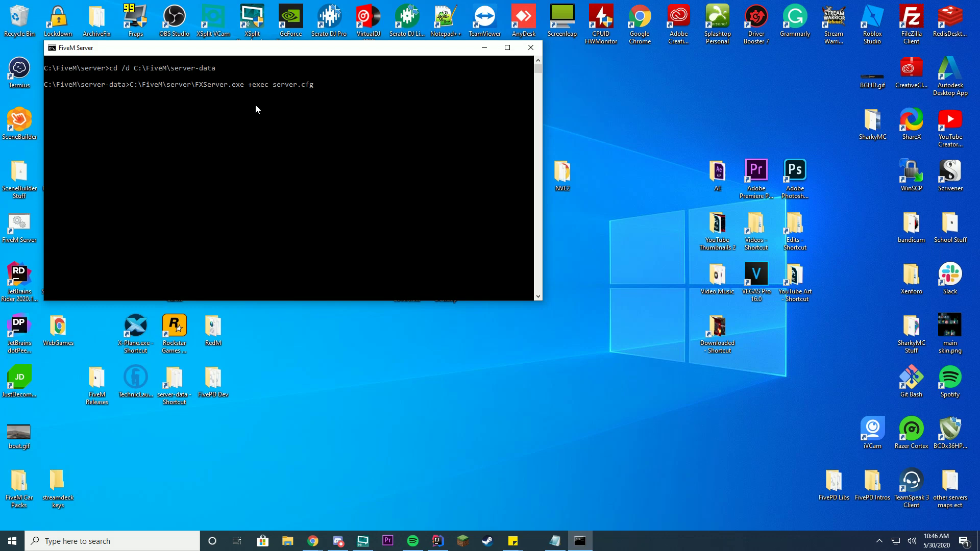
pyautogui.moveTo(199, 50); pyautogui.dragTo(490, 82)
pyautogui.doubleClick(53, 171)
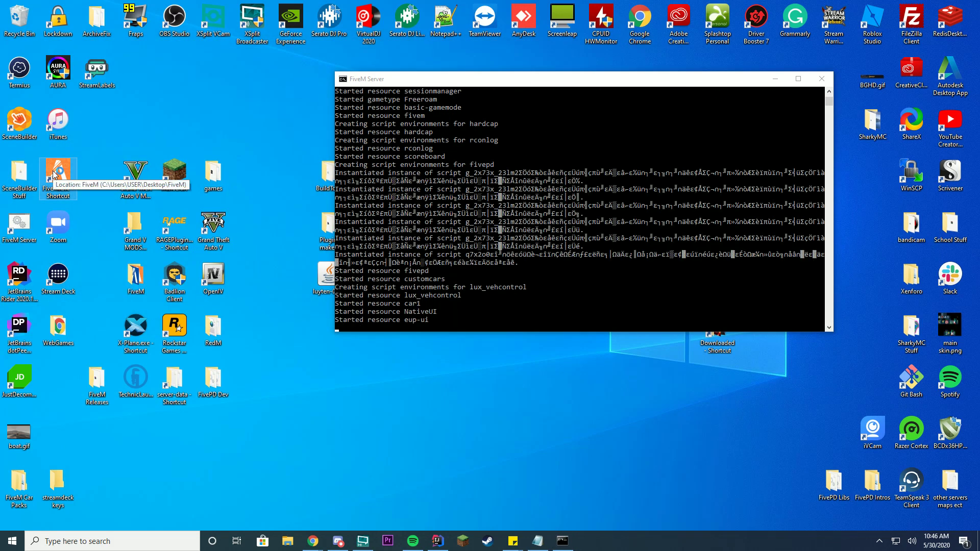
pyautogui.doubleClick(53, 170)
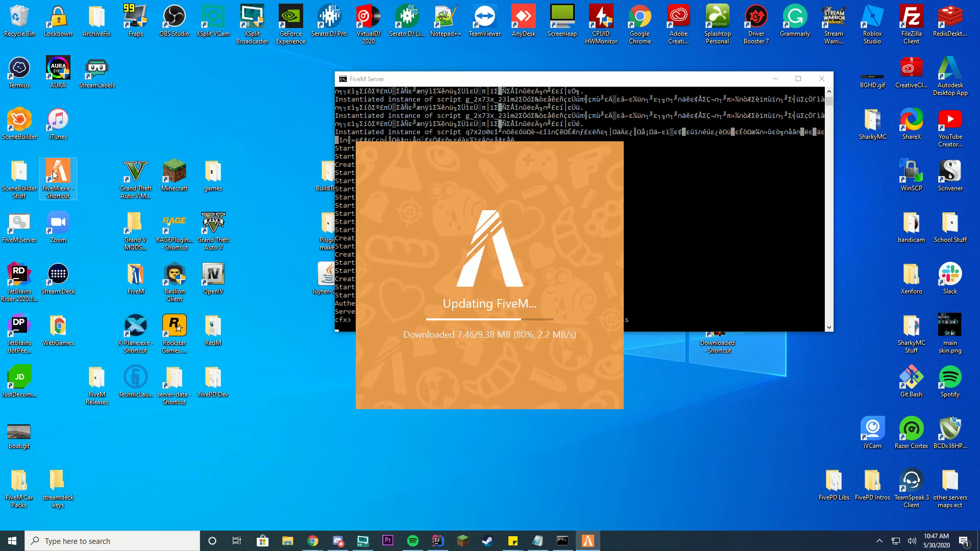
pyautogui.click(692, 224)
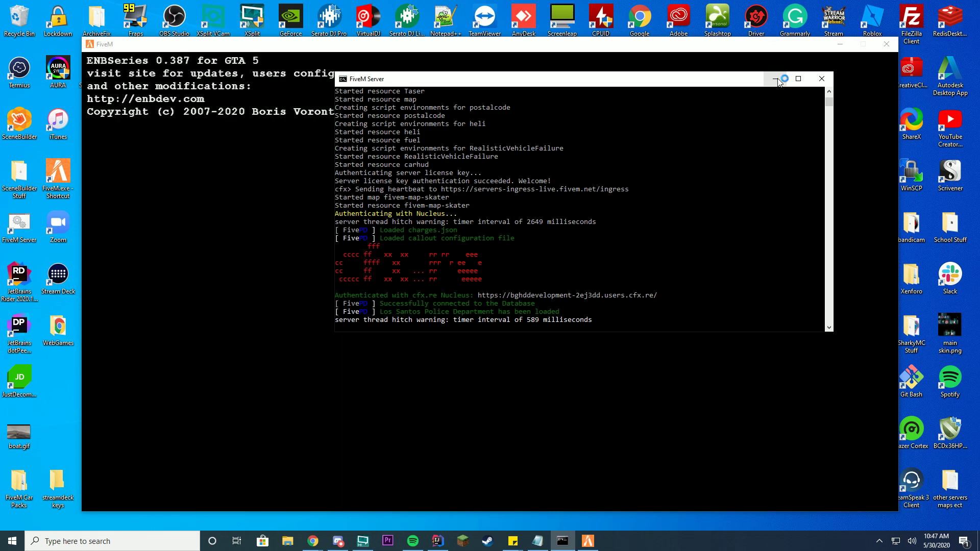
# - Minimize the server console and go past the FiveM start screen to the list of playable servers
pyautogui.click(777, 79)
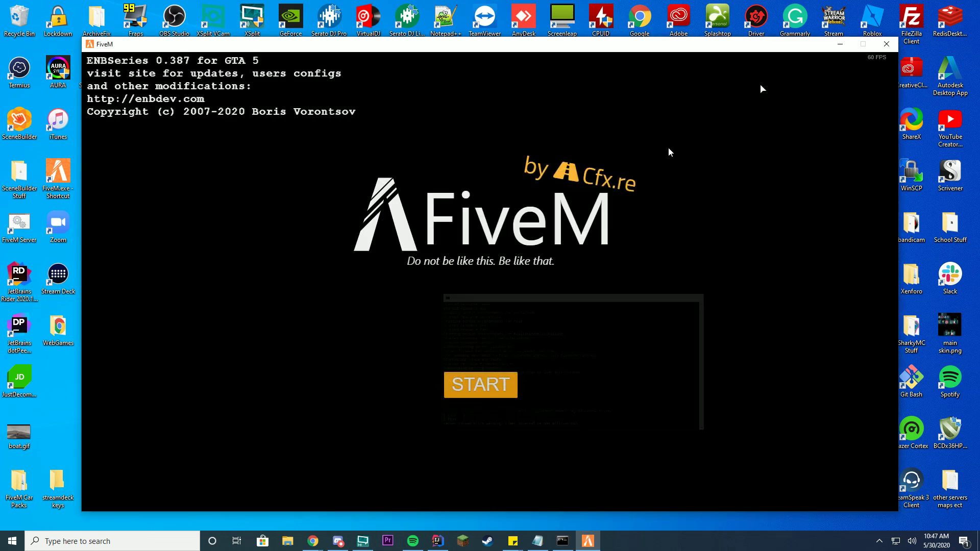
pyautogui.click(498, 387)
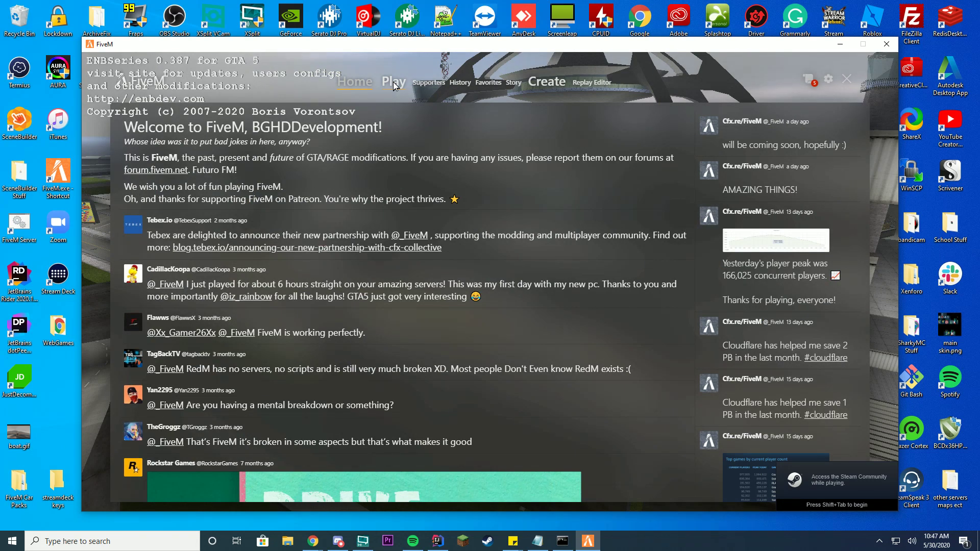
pyautogui.click(394, 83)
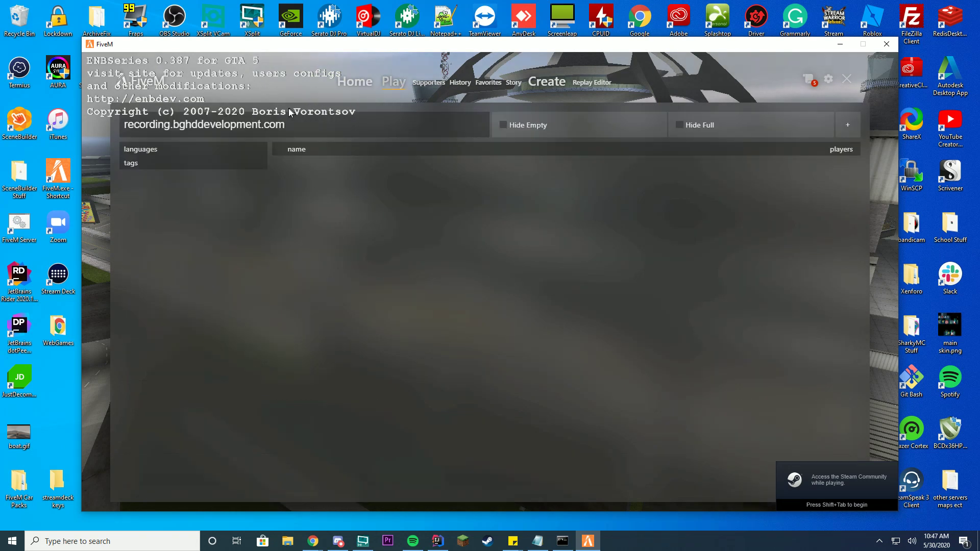
# - Find the server at localhost in the server browser and connect to it
pyautogui.click(306, 126)
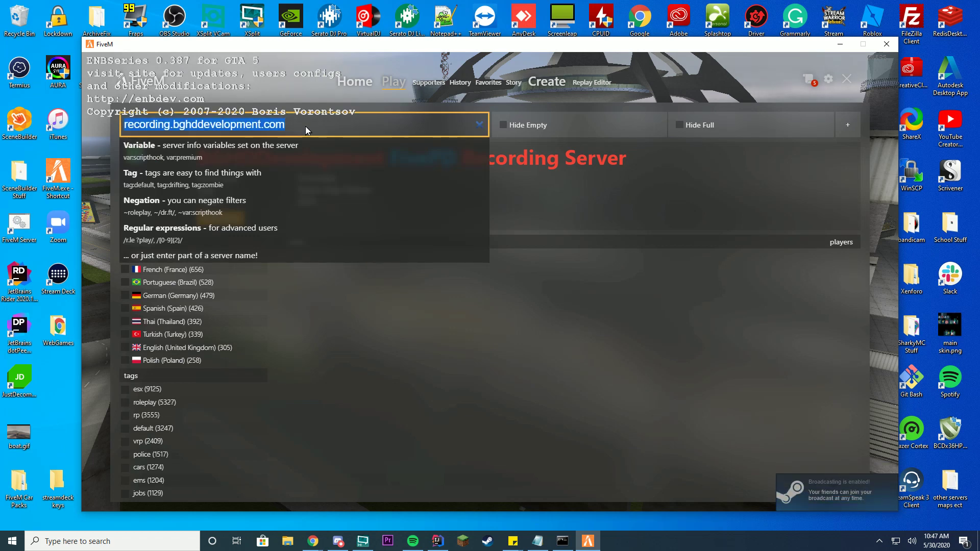
pyautogui.write('localhost')
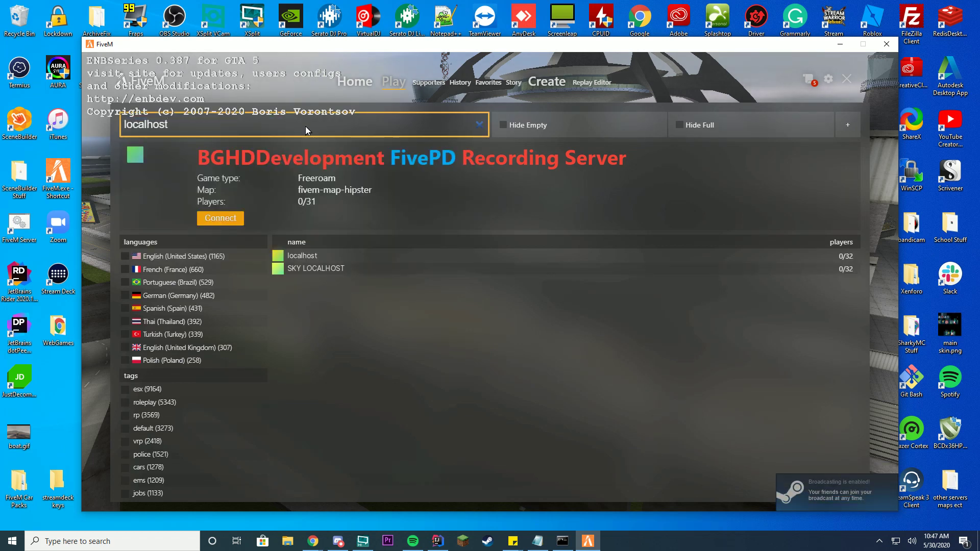
pyautogui.moveTo(557, 268)
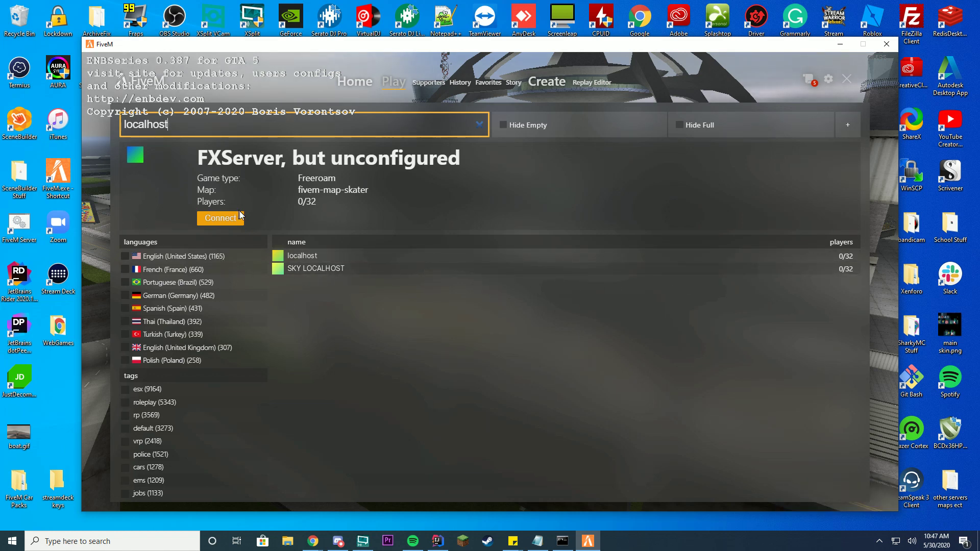
pyautogui.click(214, 225)
pyautogui.click(214, 225)
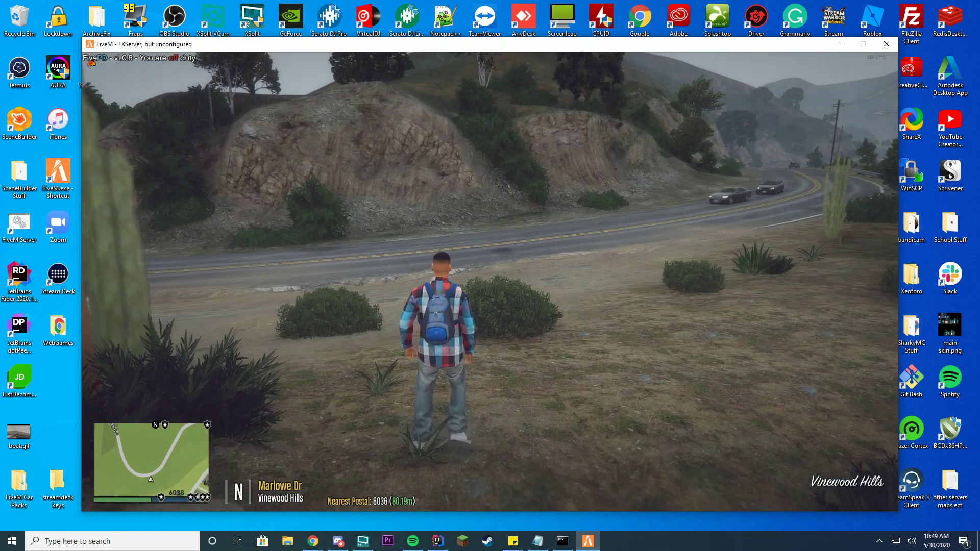
pyautogui.press('w')
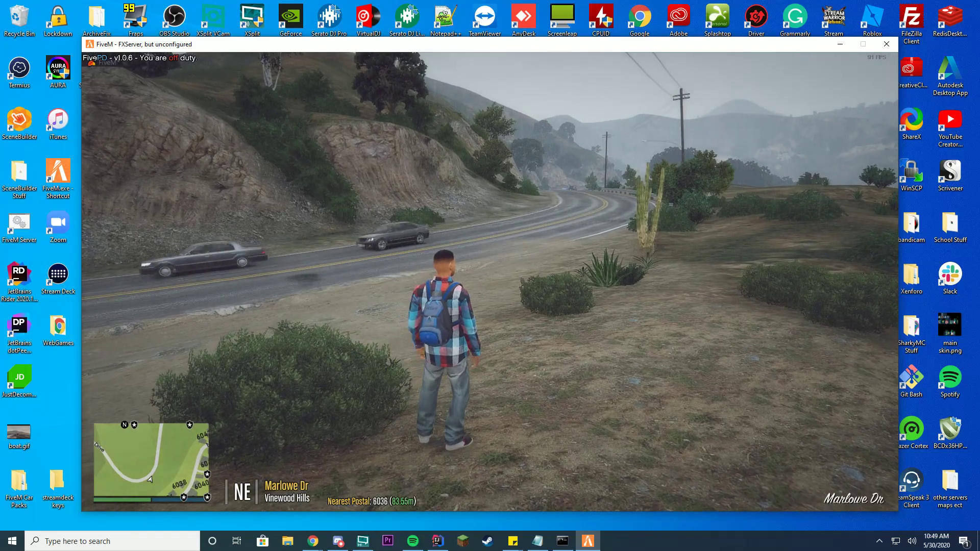
pyautogui.press('w')
pyautogui.press('F3')
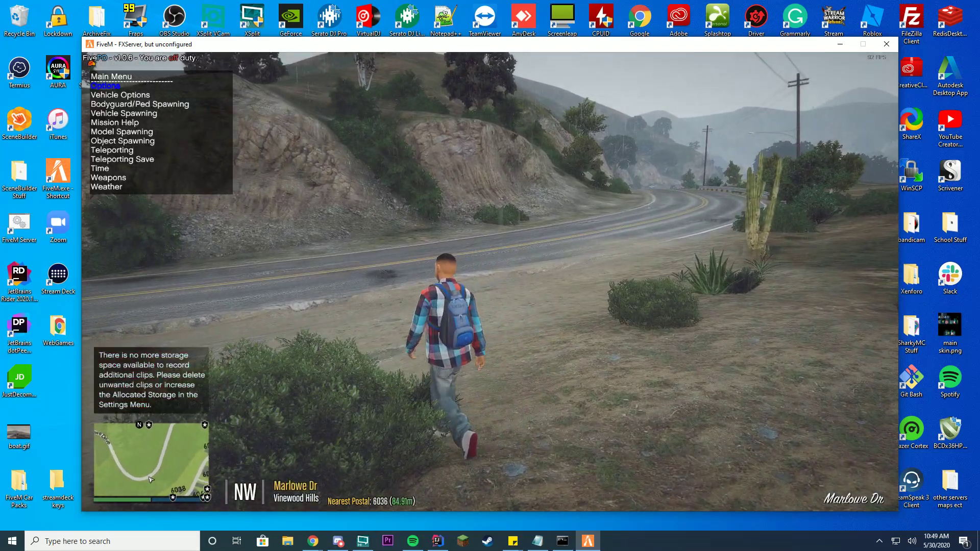
pyautogui.press('w')
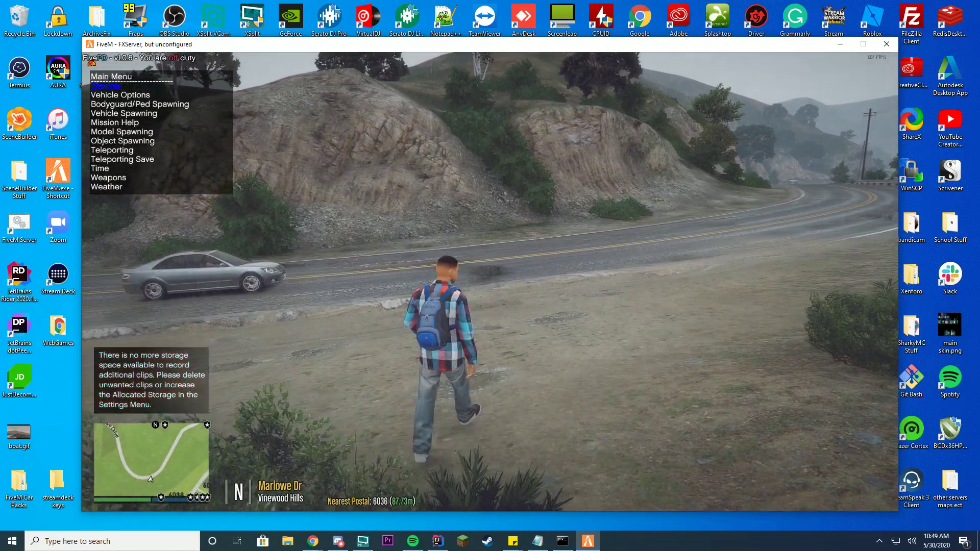
pyautogui.press('Down')
pyautogui.press('Down')
pyautogui.press('Down')
pyautogui.press('F3')
# - Go on duty through the FivePD Duty menu and equip the s_m_y_cop_01 uniform with loadout 1
pyautogui.press('F11')
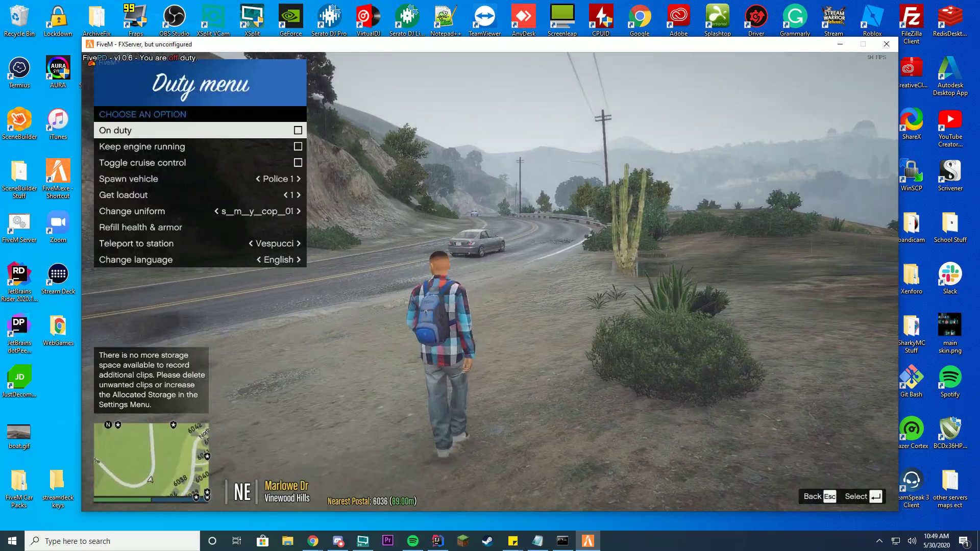
pyautogui.press('Return')
pyautogui.press('Down')
pyautogui.press('Down')
pyautogui.press('Down')
pyautogui.press('Down')
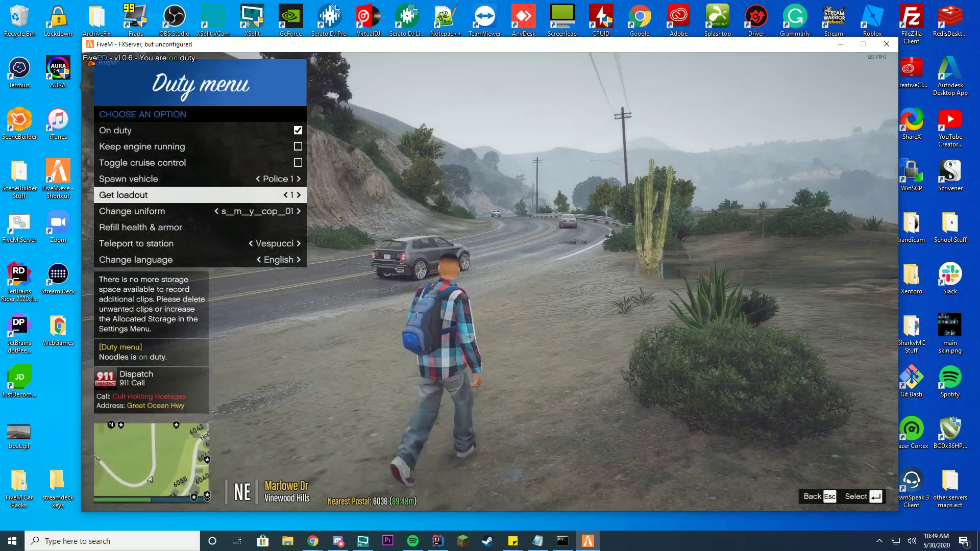
pyautogui.press('Down')
pyautogui.press('Up')
pyautogui.press('Return')
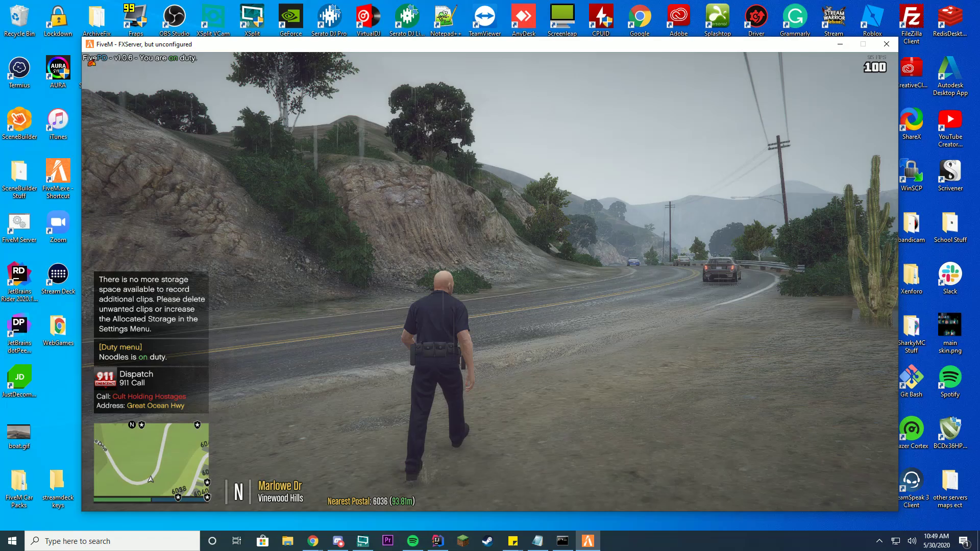
# - Bring up the FivePD Ped menu to check that it works, and close it again
pyautogui.press('w')
pyautogui.press('F6')
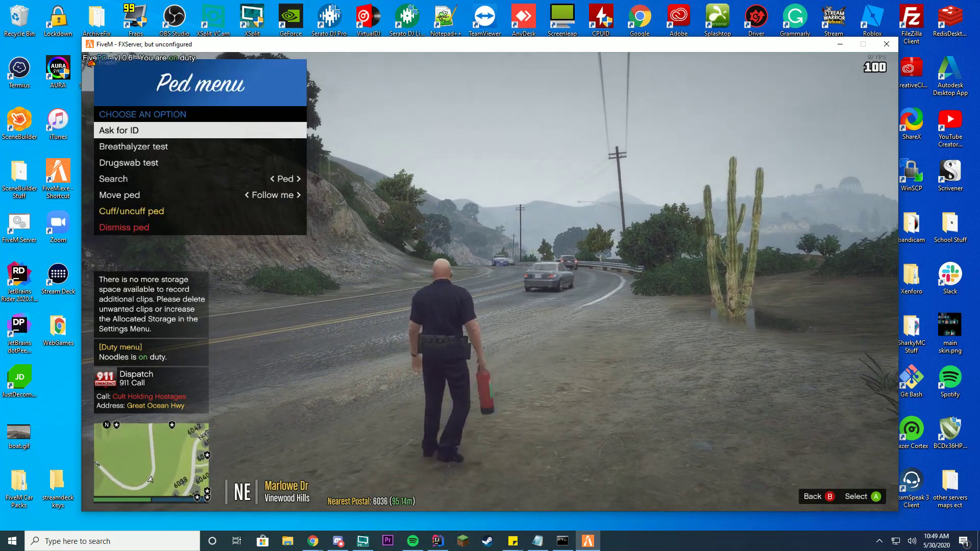
pyautogui.press('BackSpace')
# - Walk onto the road, put away the fire extinguisher and take over the dark sports car there
pyautogui.press('w')
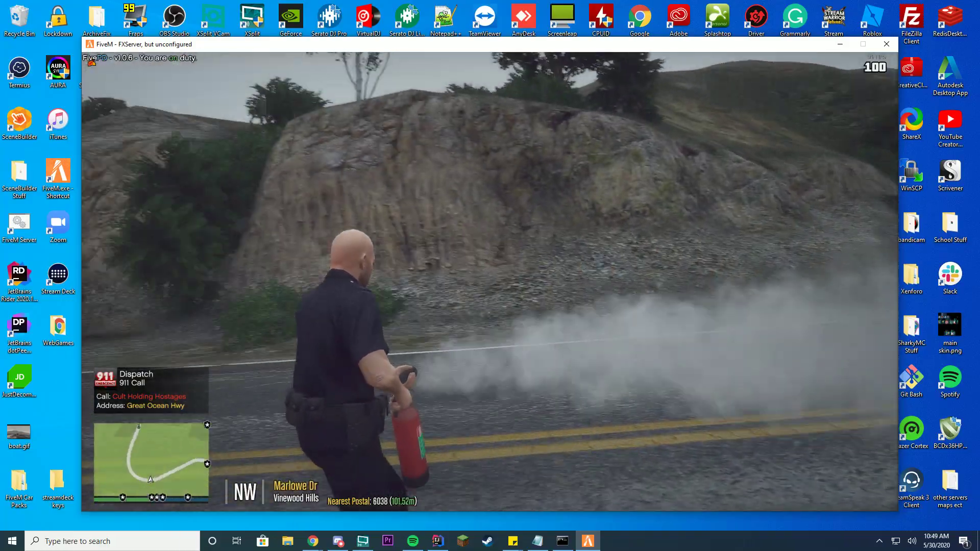
pyautogui.press('Tab')
pyautogui.press('w')
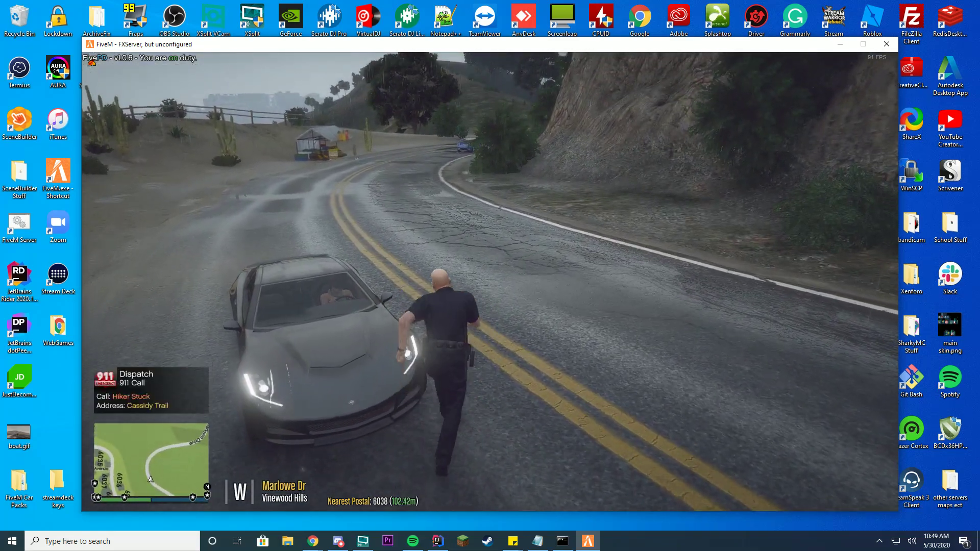
pyautogui.press('f')
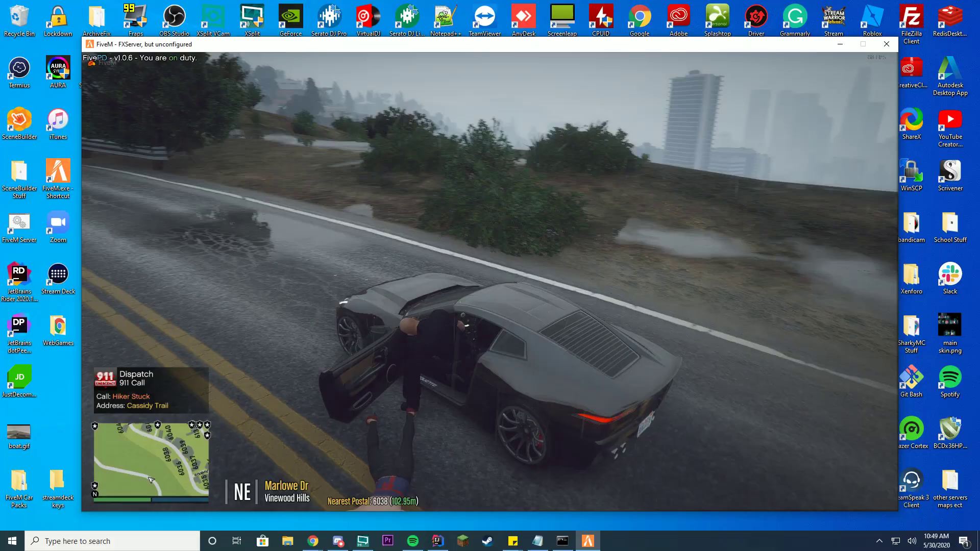
# - Drive the car along Marlowe Dr, try the cinematic camera on the way, and brake to a stop
pyautogui.press('w')
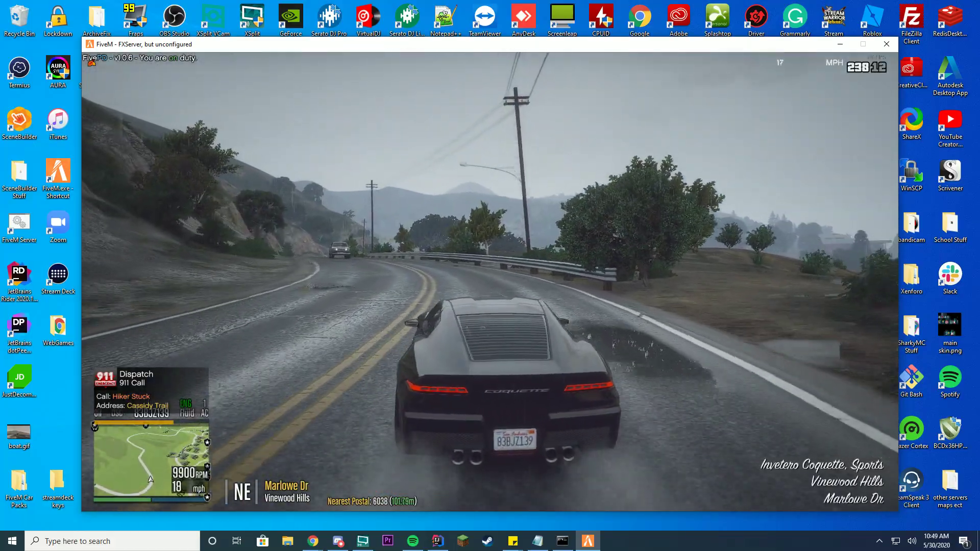
pyautogui.press('Up')
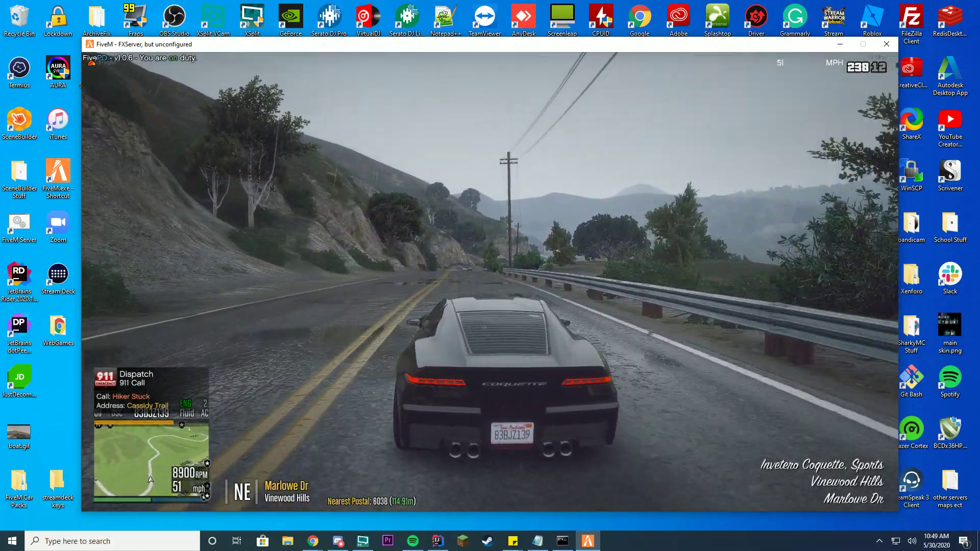
pyautogui.press('r')
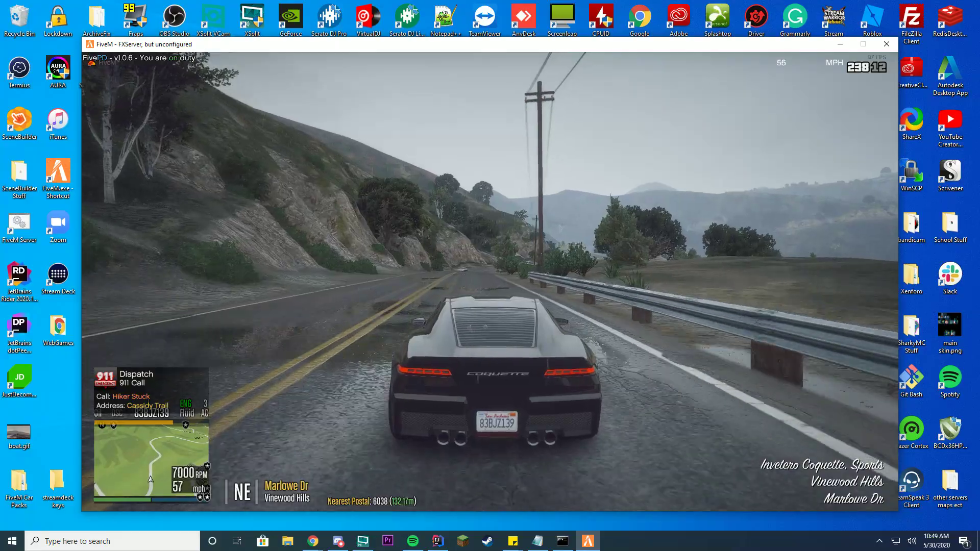
pyautogui.press('r')
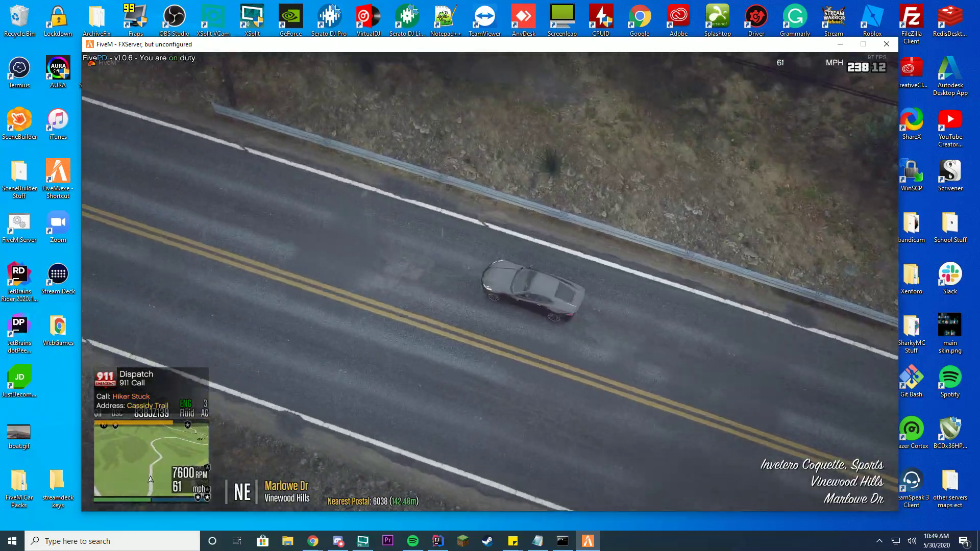
pyautogui.press('s')
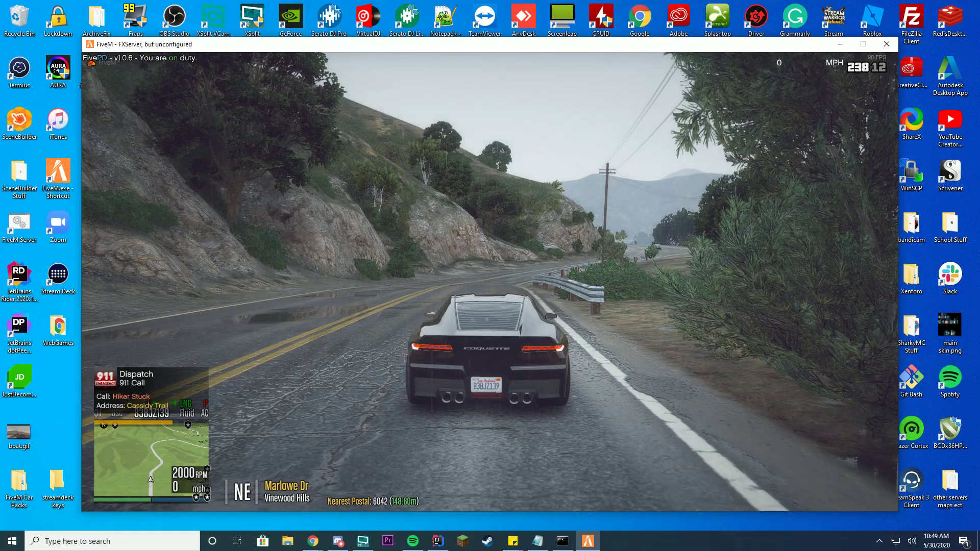
# - Drive the car further along Marlowe Dr and off the road down the hillside
pyautogui.press('w')
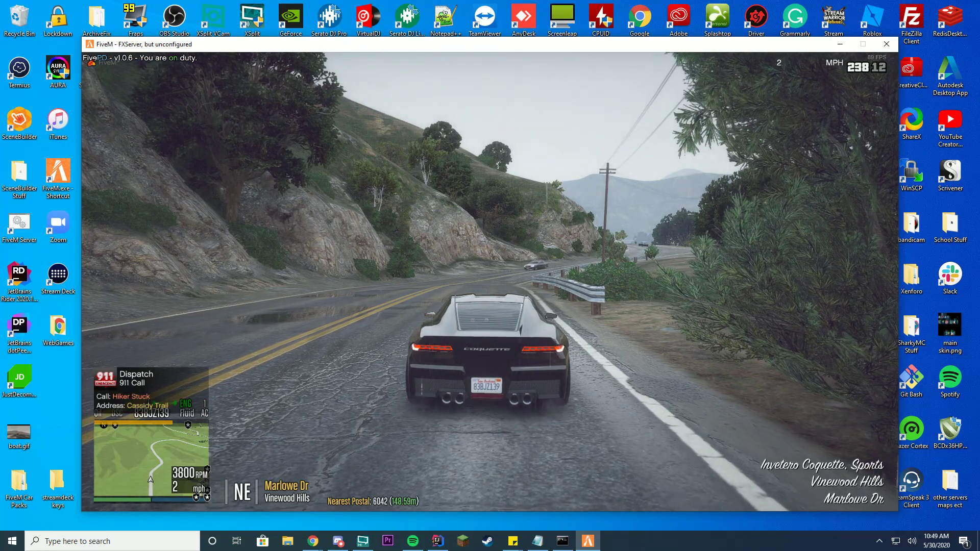
pyautogui.press('a')
pyautogui.press('w')
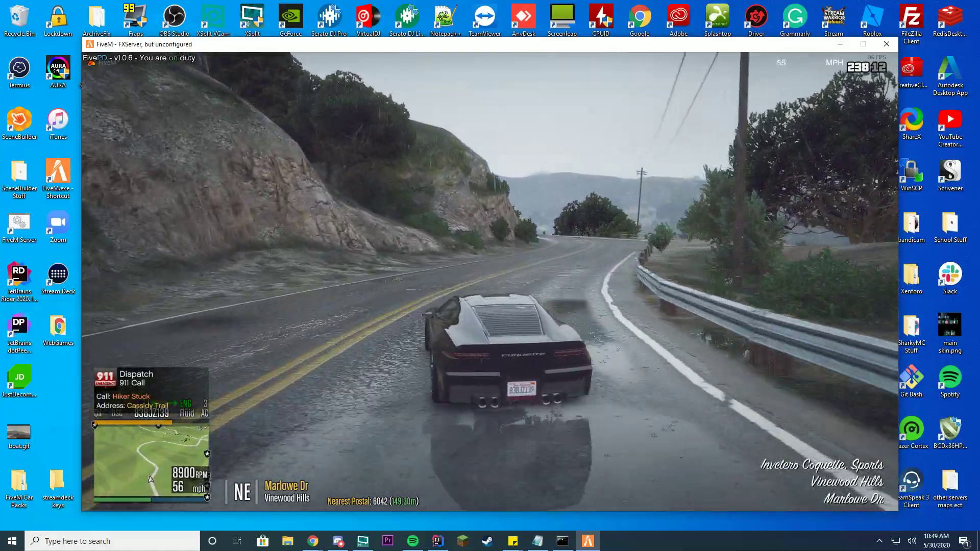
pyautogui.press('w')
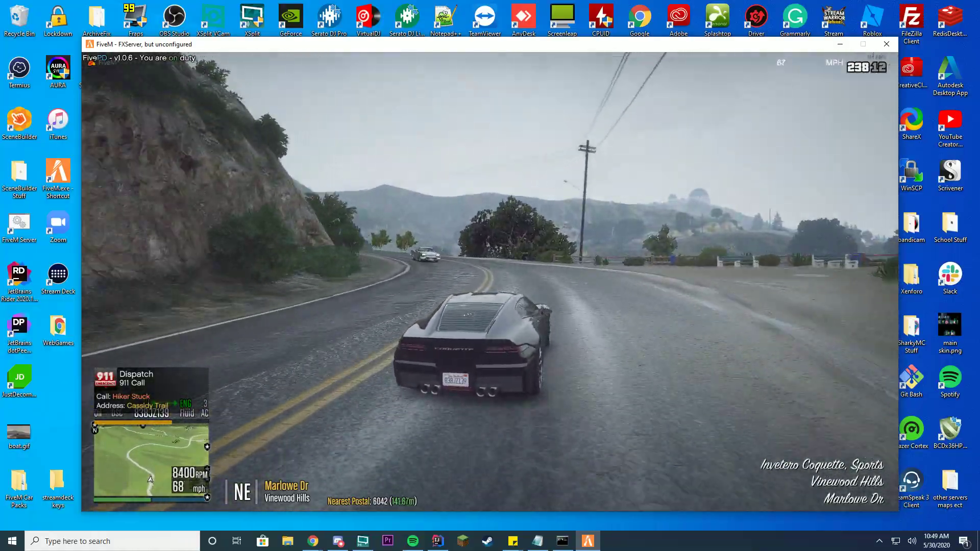
pyautogui.press('w')
pyautogui.press('a')
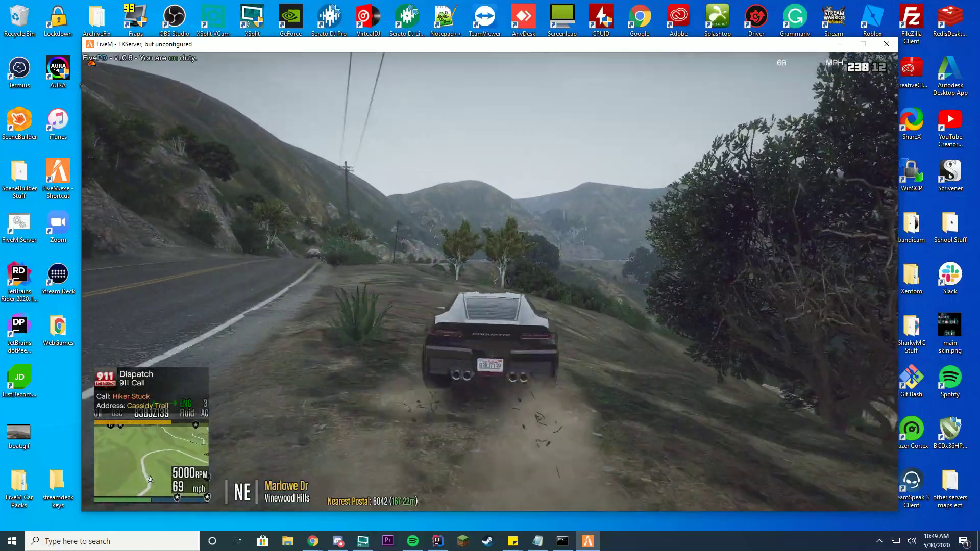
pyautogui.press('w')
pyautogui.press('a')
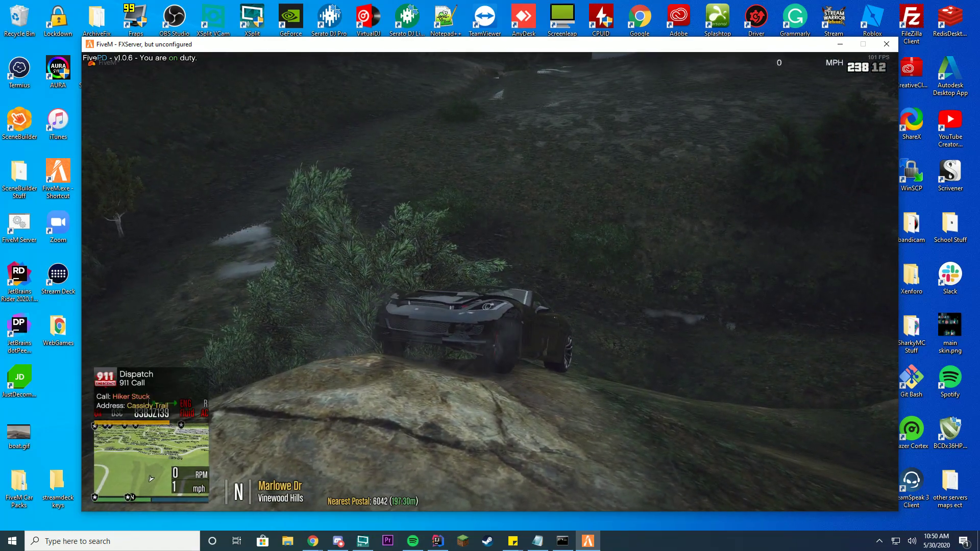
# - Get out of the wrecked car and walk away from it across the hillside
pyautogui.press('f')
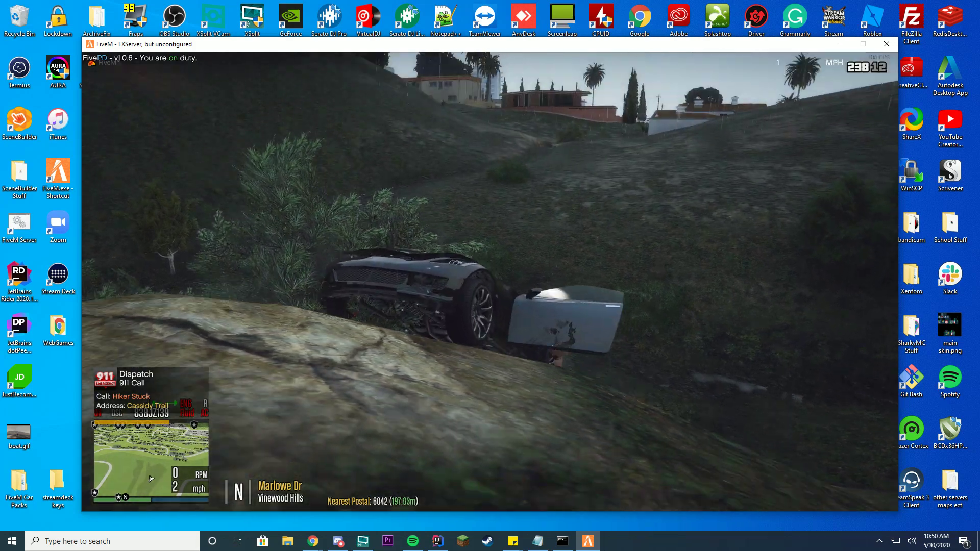
pyautogui.press('s')
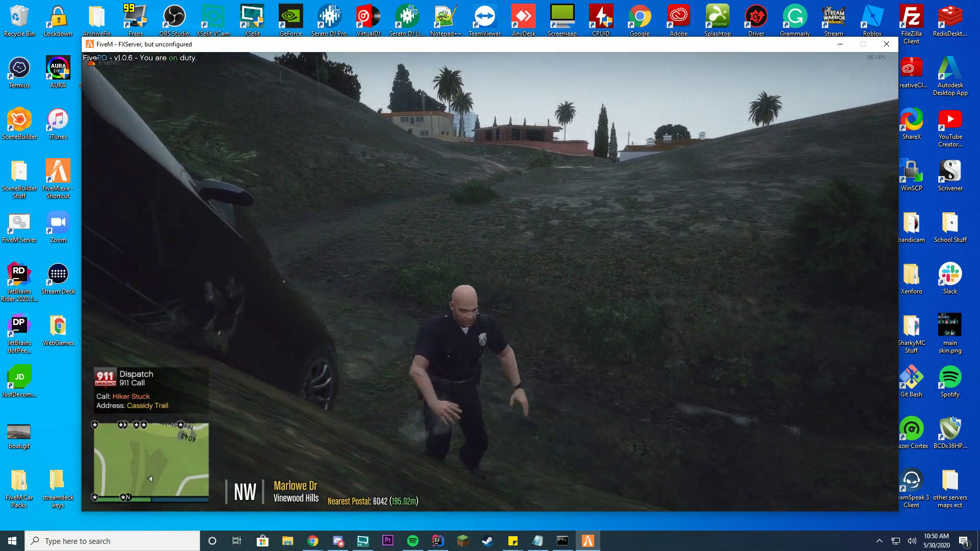
pyautogui.press('w')
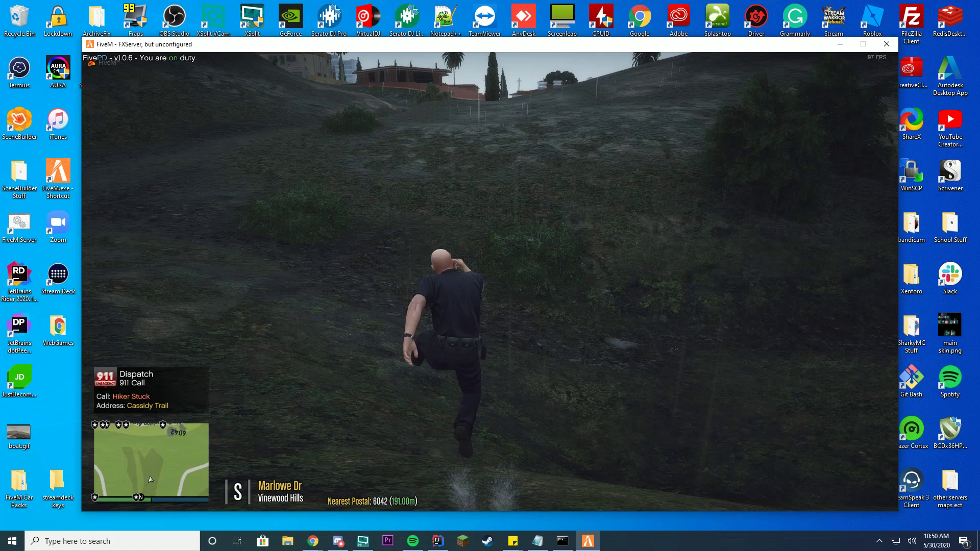